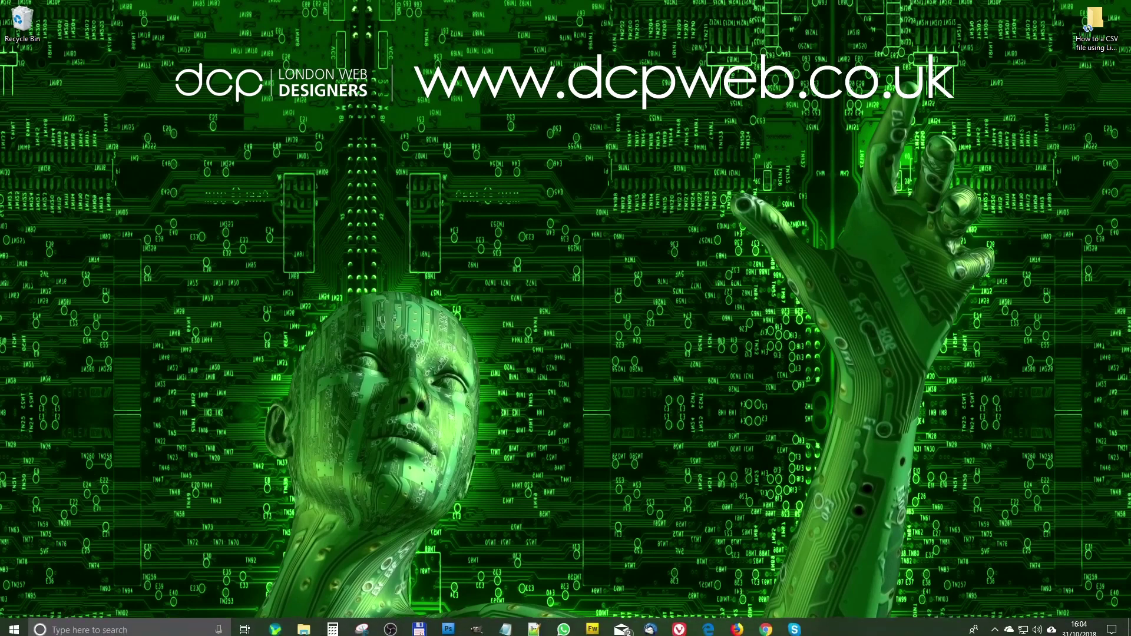
# Step: Start a blank LibreOffice Calc spreadsheet and save it as spreadsheet-01.ods in the tutorial folder
pyautogui.click(14, 625)
pyautogui.click(226, 409)
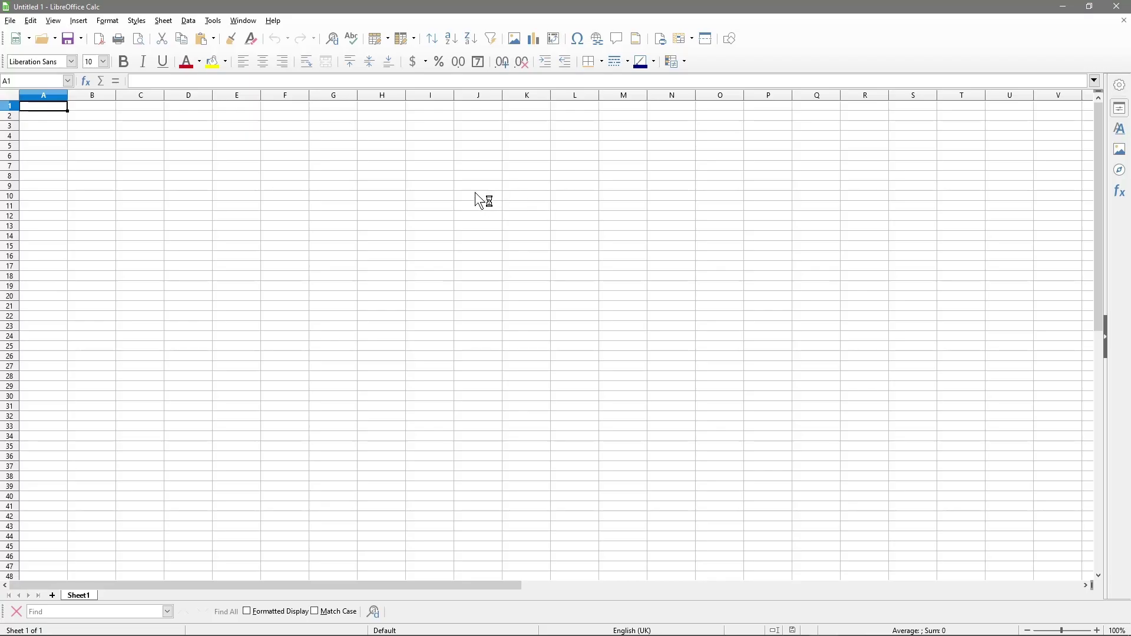
pyautogui.click(13, 22)
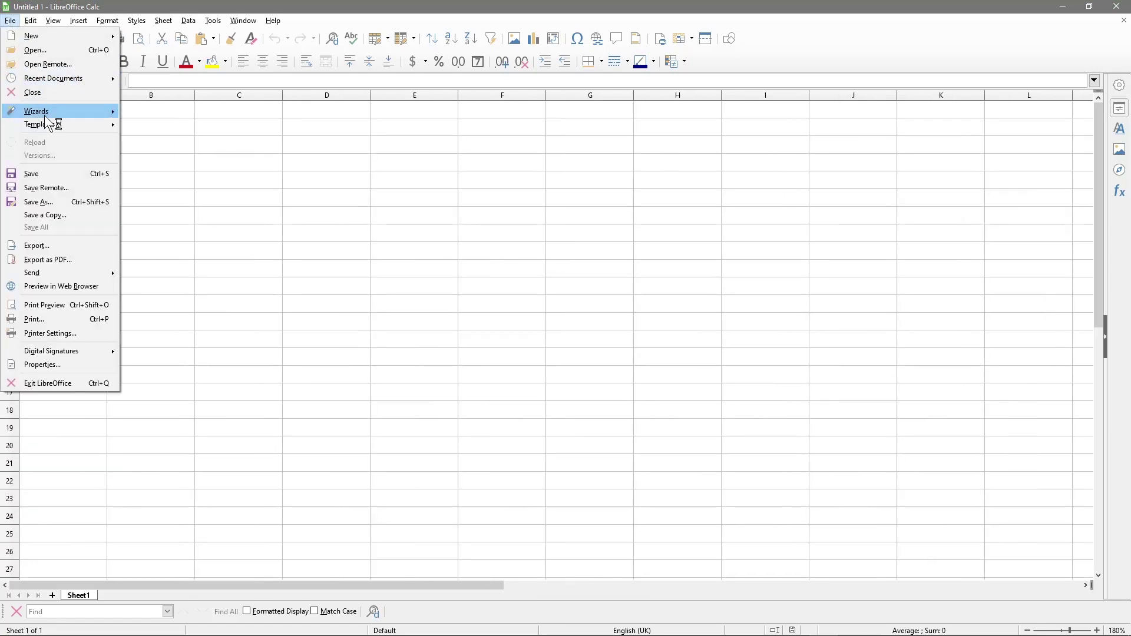
pyautogui.click(59, 199)
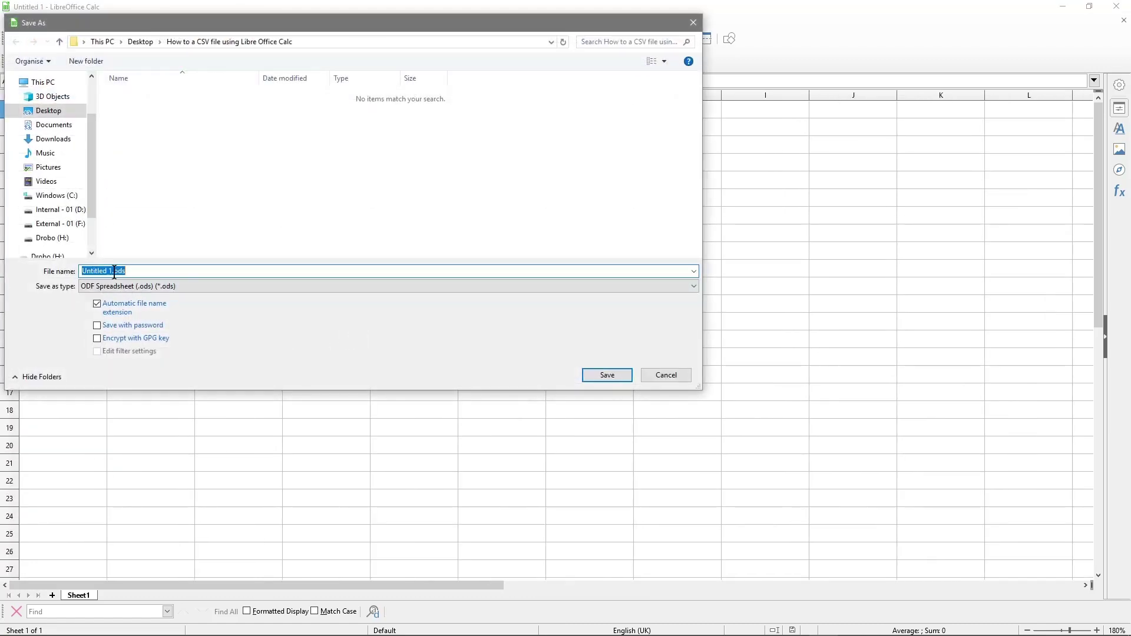
pyautogui.write('spreadsheet-01')
pyautogui.click(607, 376)
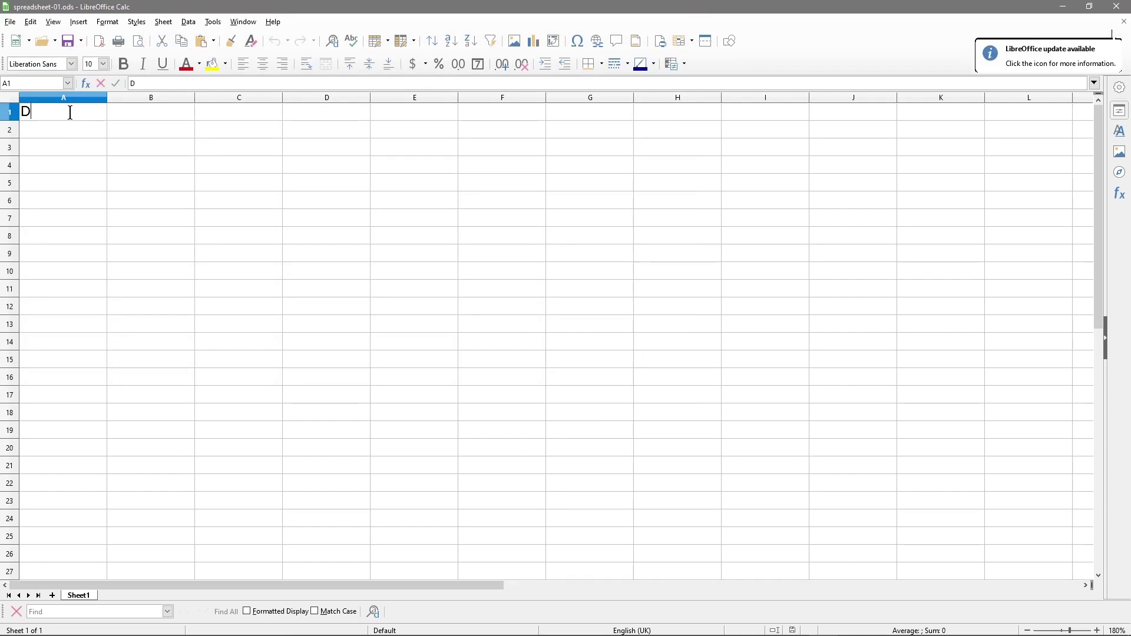
# Step: Enter the headings Date, Cost and Staff Member in A1:C1 and make row 1 bold
pyautogui.write('Date')
pyautogui.press('Tab')
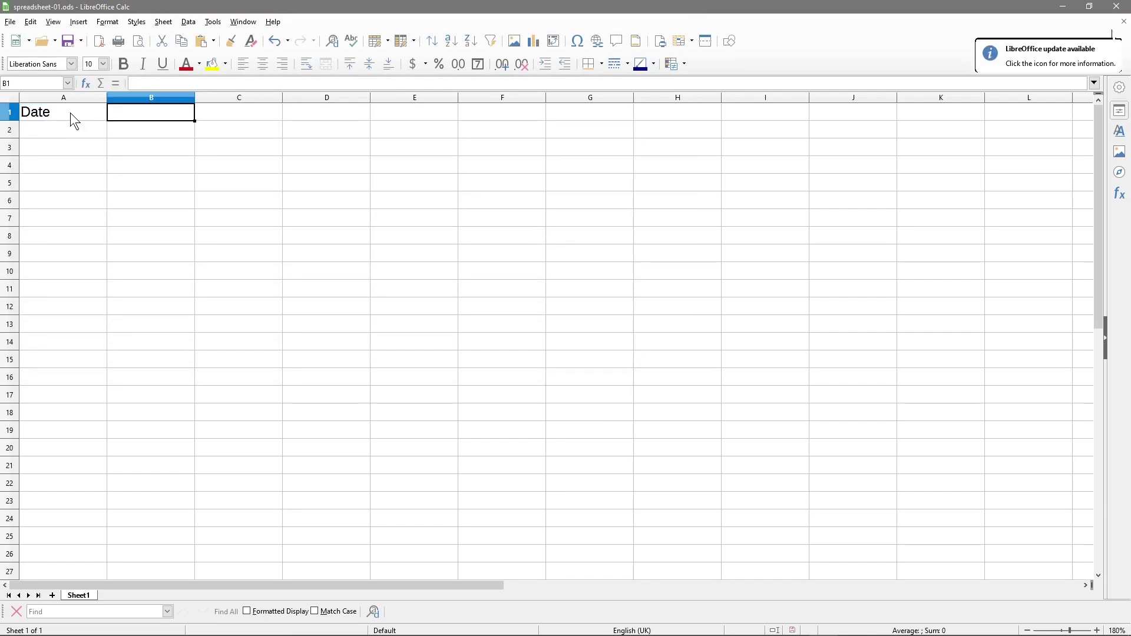
pyautogui.write('Cost')
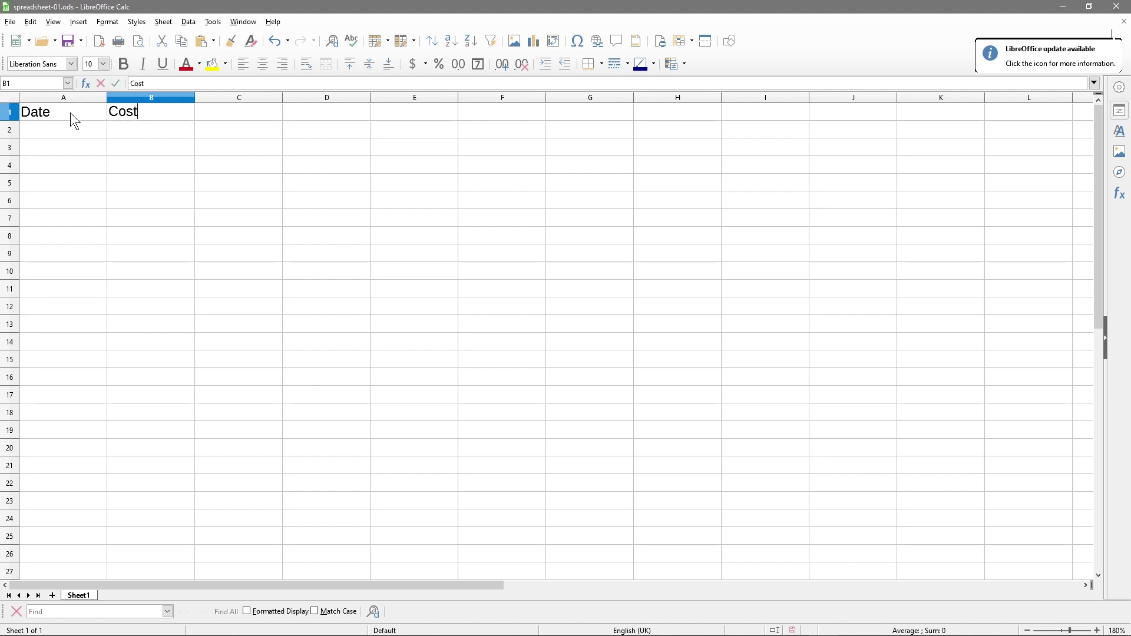
pyautogui.press('Tab')
pyautogui.write('Staff')
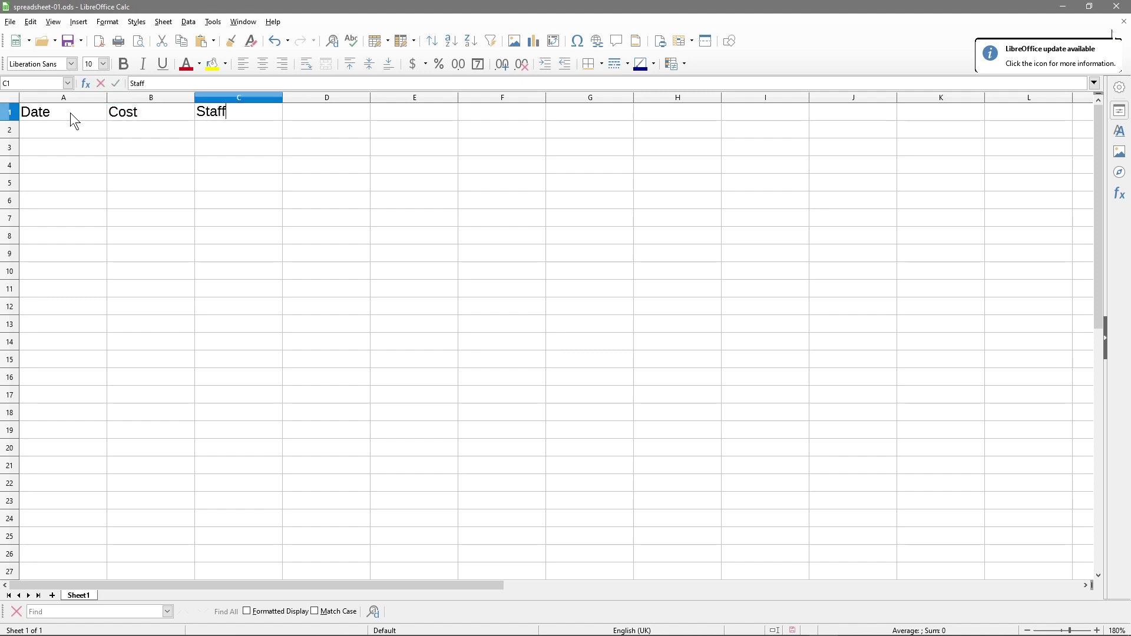
pyautogui.write(' Member')
pyautogui.press('Return')
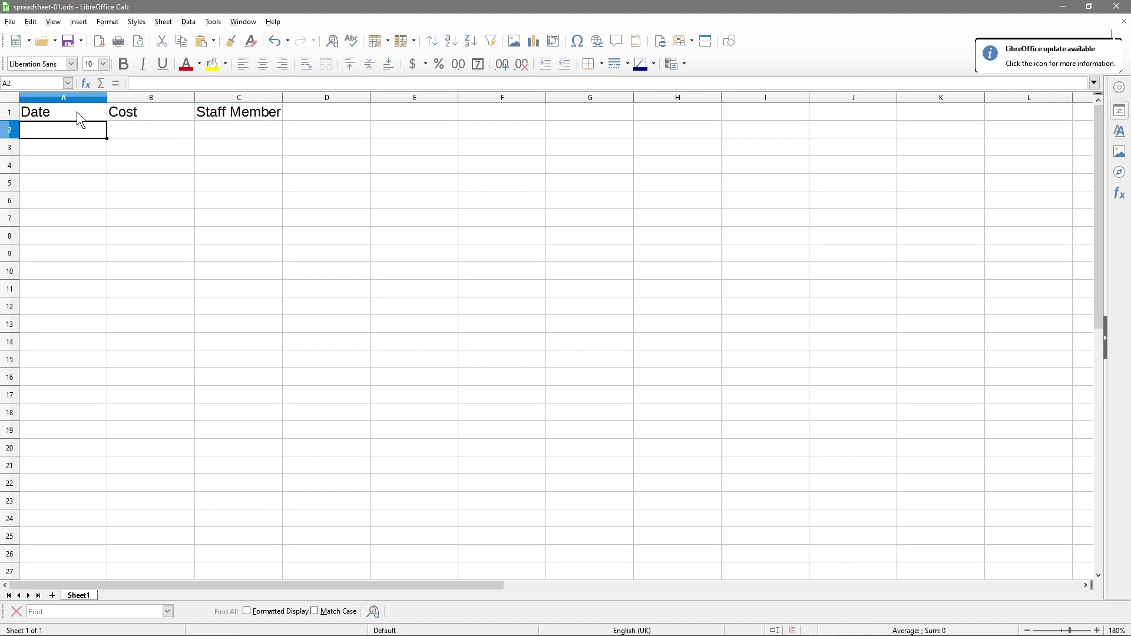
pyautogui.click(11, 115)
pyautogui.click(123, 65)
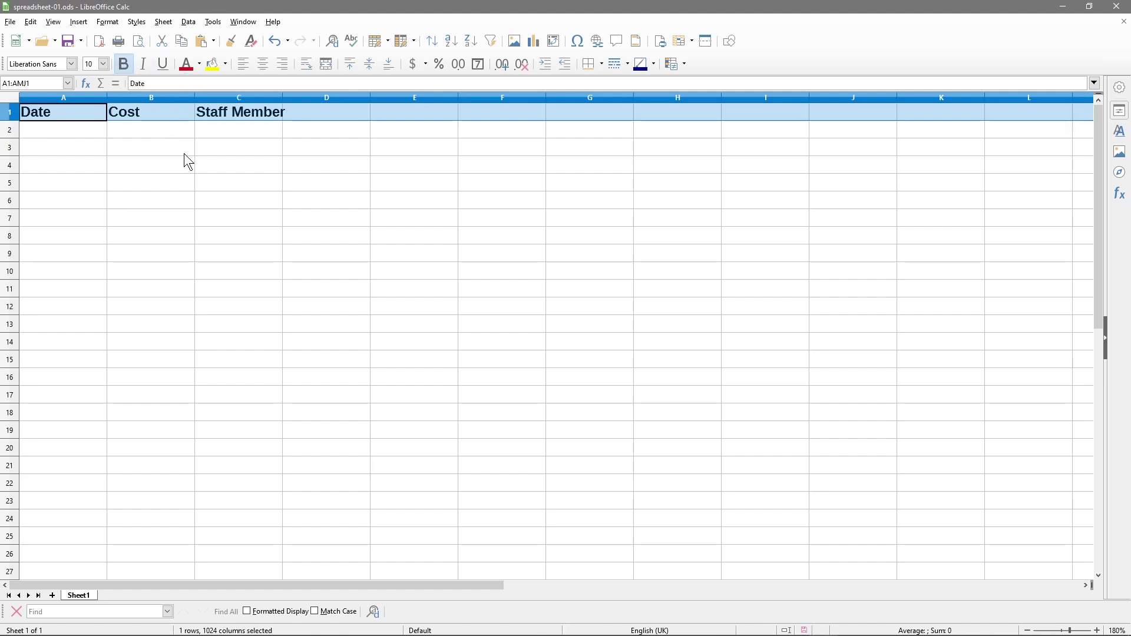
pyautogui.click(183, 152)
pyautogui.click(284, 96)
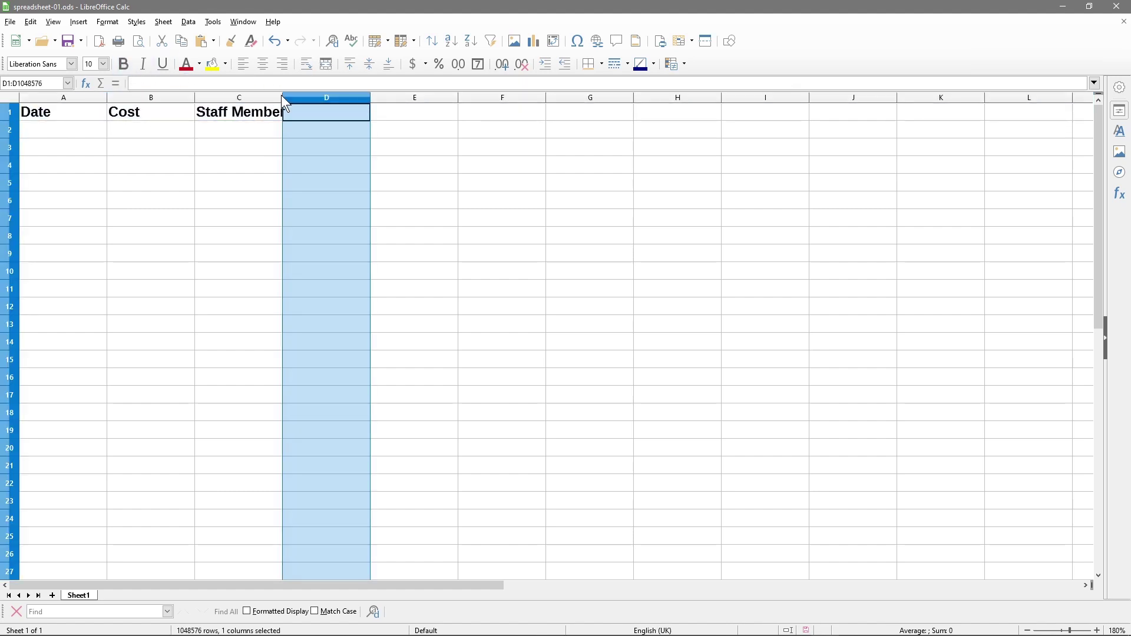
# Step: Enter 01/01/2019 in A2 and fill the dates down to 20/01/19 in A21
pyautogui.click(77, 132)
pyautogui.write('01')
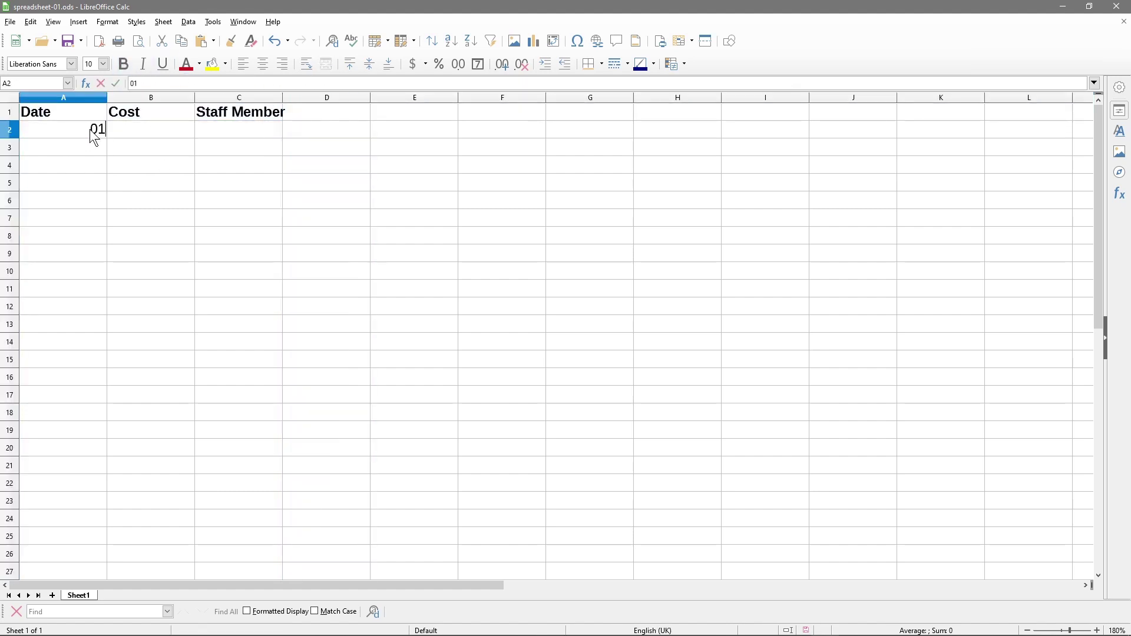
pyautogui.write('/01/2019')
pyautogui.press('Return')
pyautogui.click(86, 129)
pyautogui.moveTo(107, 138); pyautogui.dragTo(73, 477)
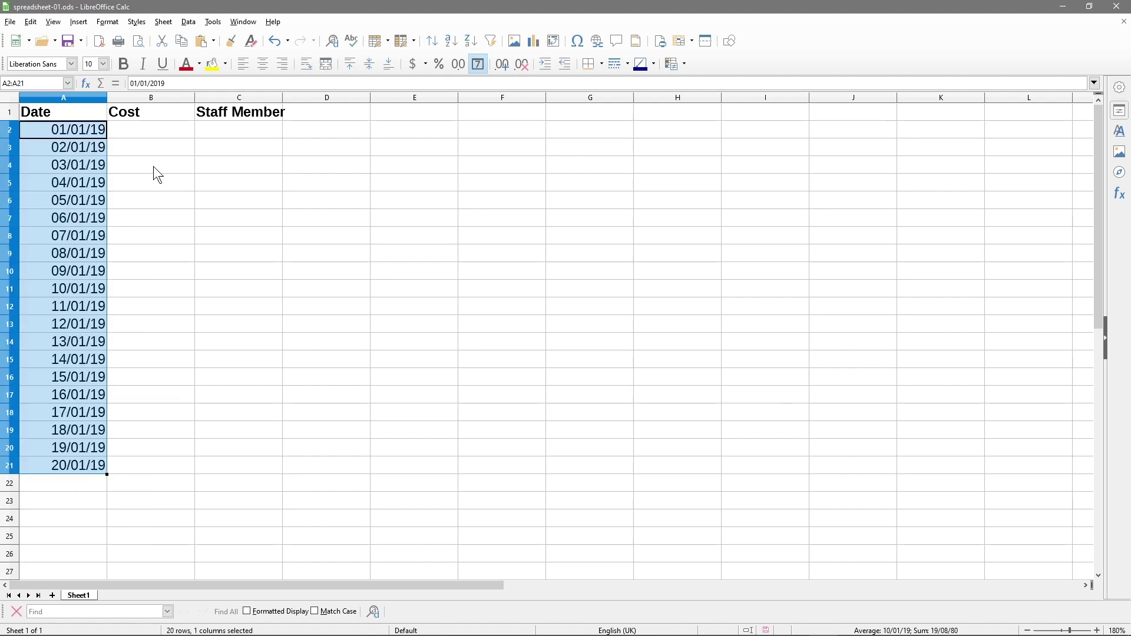
pyautogui.click(147, 132)
pyautogui.click(153, 100)
# Step: Format the whole Cost column B as pound currency
pyautogui.rightClick(153, 100)
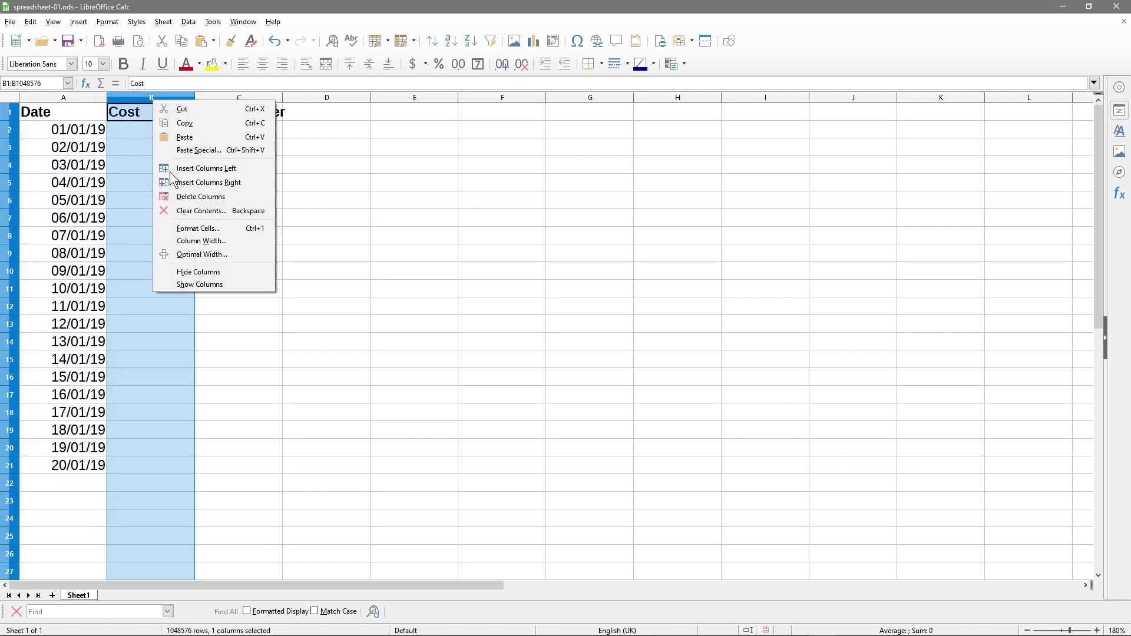
pyautogui.click(198, 229)
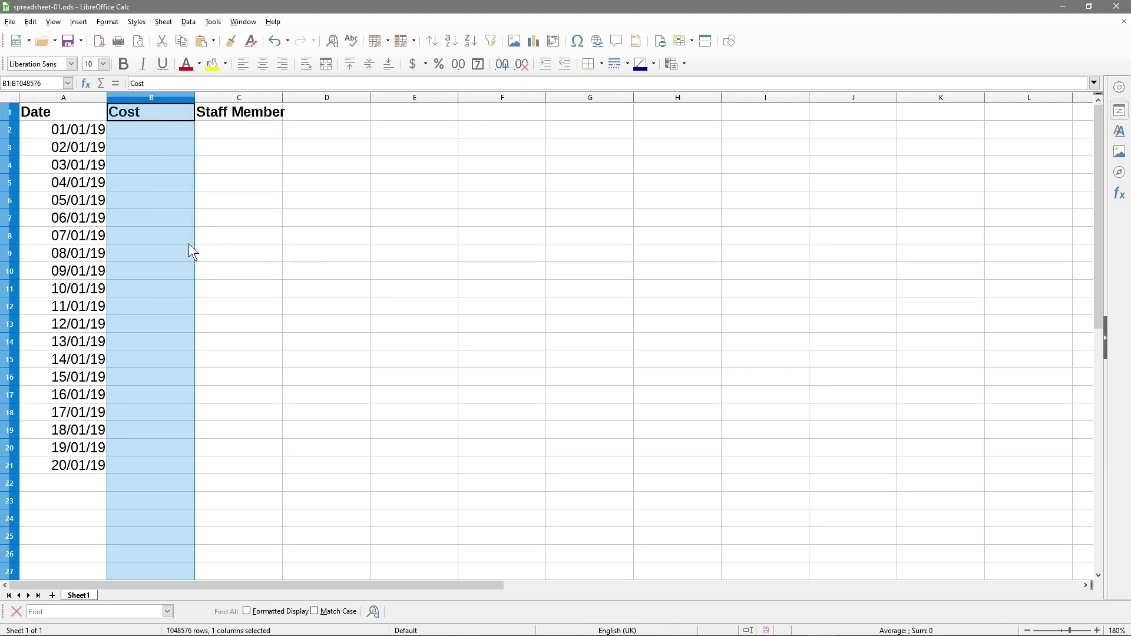
pyautogui.click(707, 272)
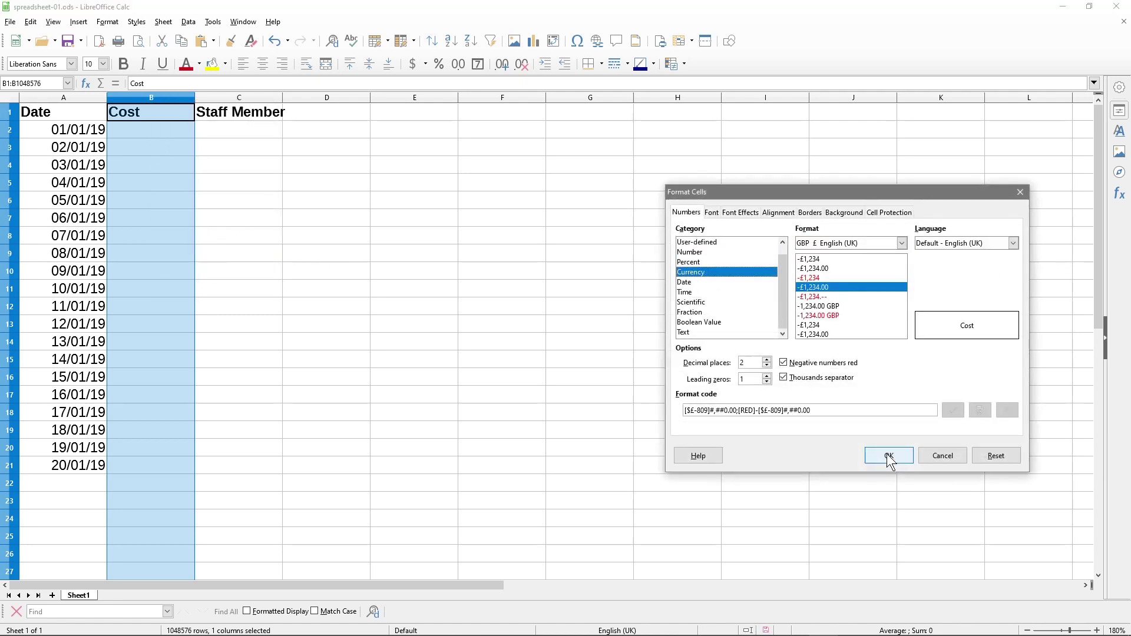
pyautogui.click(889, 456)
# Step: Fill cost amounts such as 123, 345, 456, 76, 67, 6 and 45 into B2:B16
pyautogui.click(154, 130)
pyautogui.write('12')
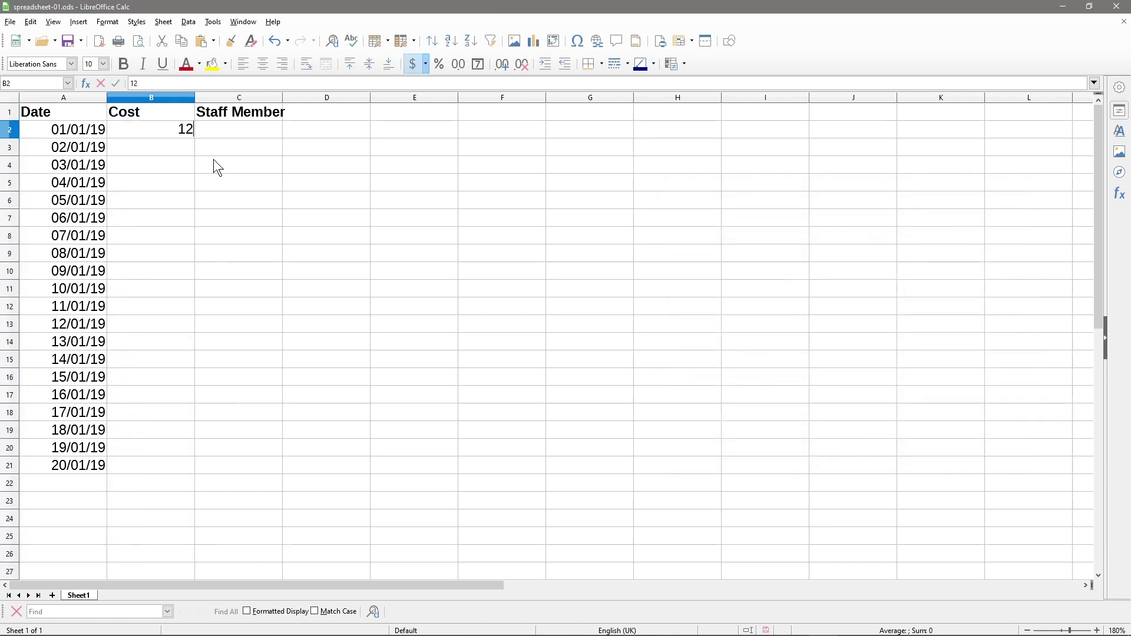
pyautogui.write('3')
pyautogui.press('Return')
pyautogui.write('123')
pyautogui.press('Return')
pyautogui.write('34')
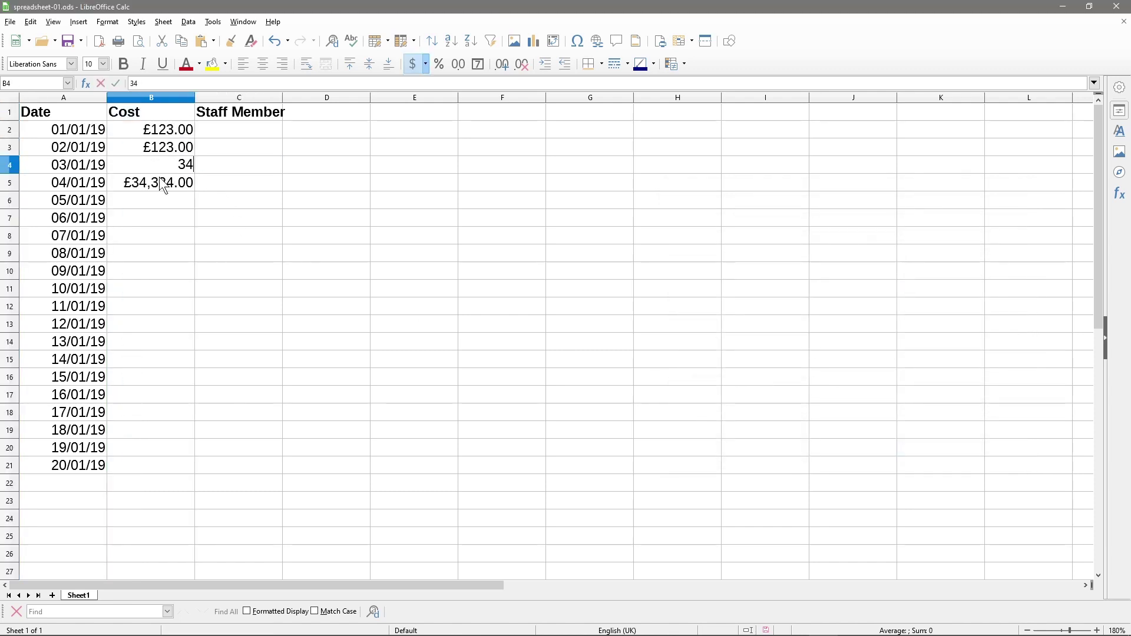
pyautogui.write('5')
pyautogui.click(151, 236)
pyautogui.write('345')
pyautogui.click(151, 201)
pyautogui.write('345')
pyautogui.press('Return')
pyautogui.write('345')
pyautogui.click(159, 271)
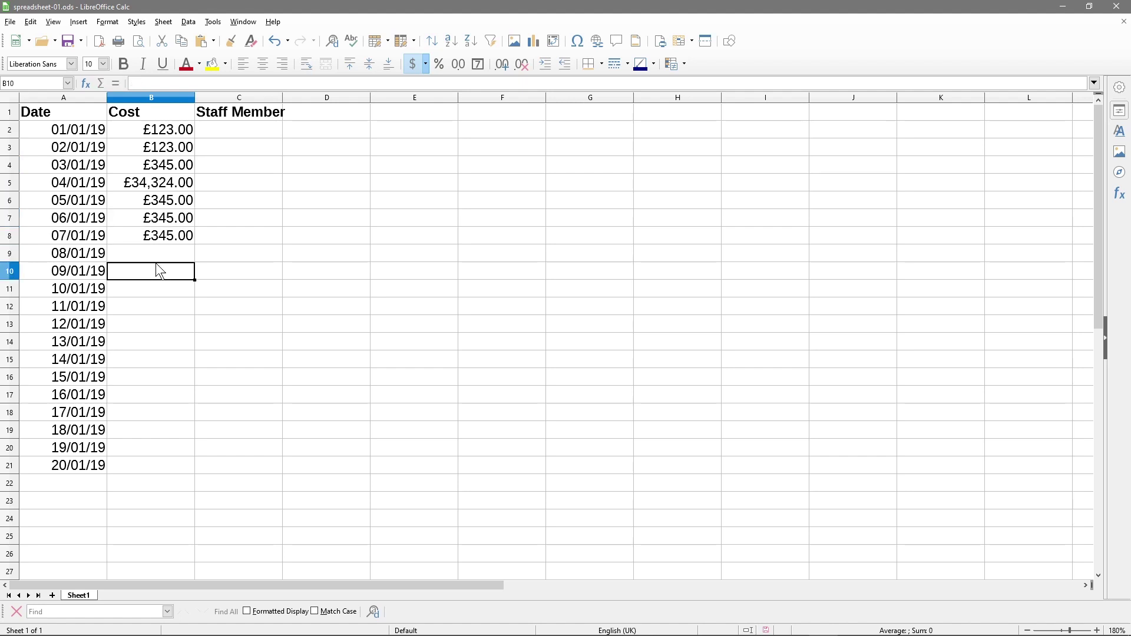
pyautogui.write('456')
pyautogui.click(150, 248)
pyautogui.write('456')
pyautogui.click(149, 283)
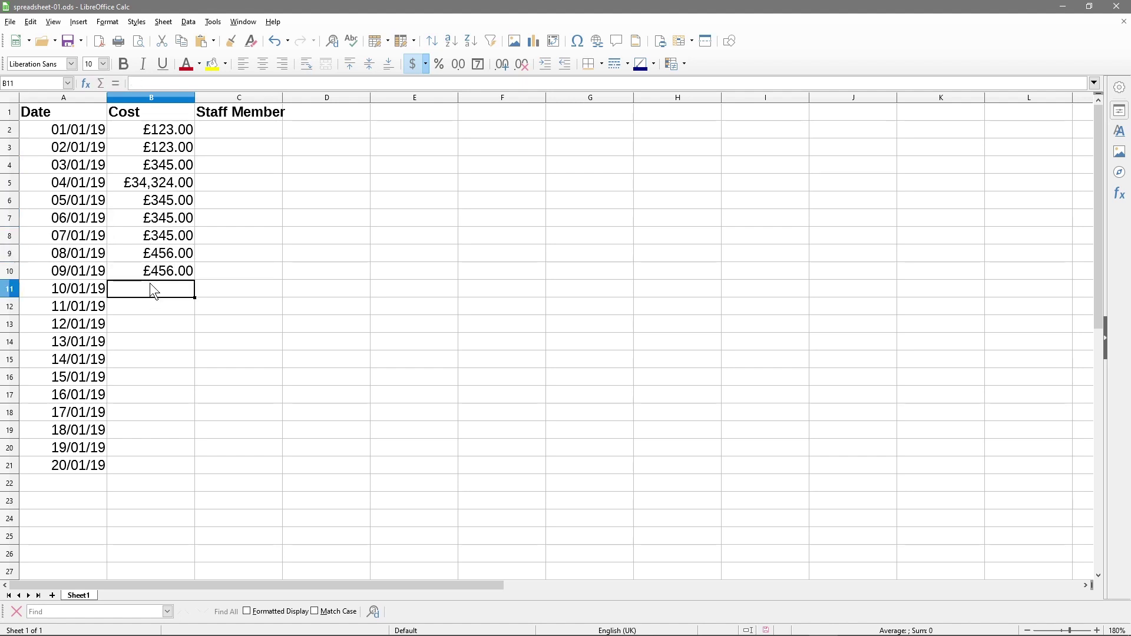
pyautogui.click(148, 305)
pyautogui.write('76')
pyautogui.click(151, 288)
pyautogui.write('67')
pyautogui.click(161, 325)
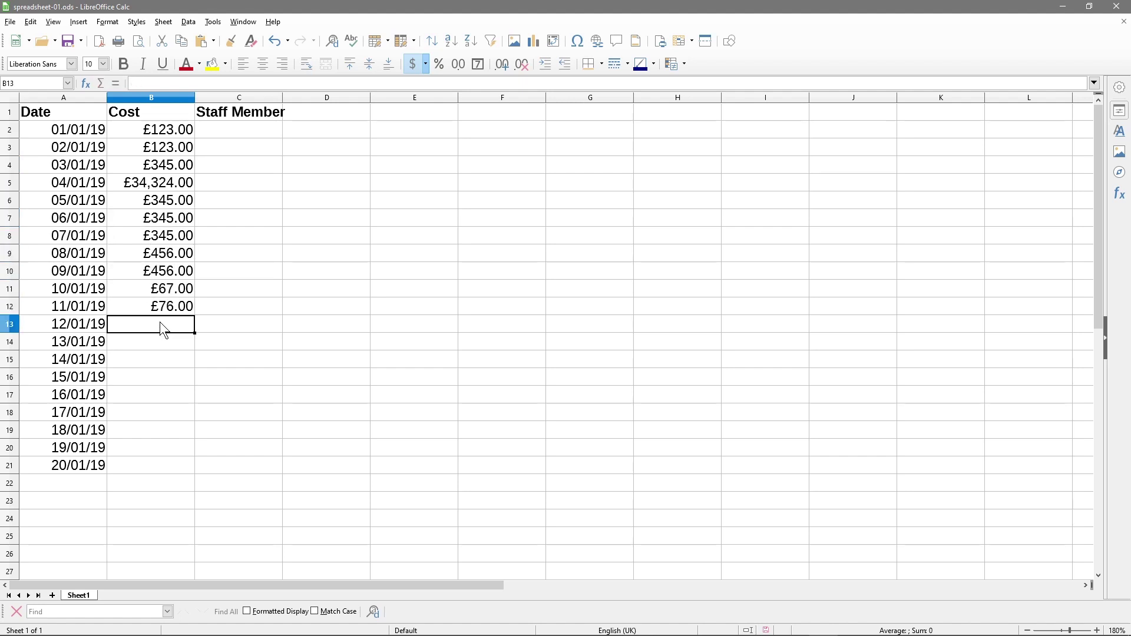
pyautogui.click(160, 344)
pyautogui.write('6')
pyautogui.click(165, 329)
pyautogui.write('45')
pyautogui.click(169, 346)
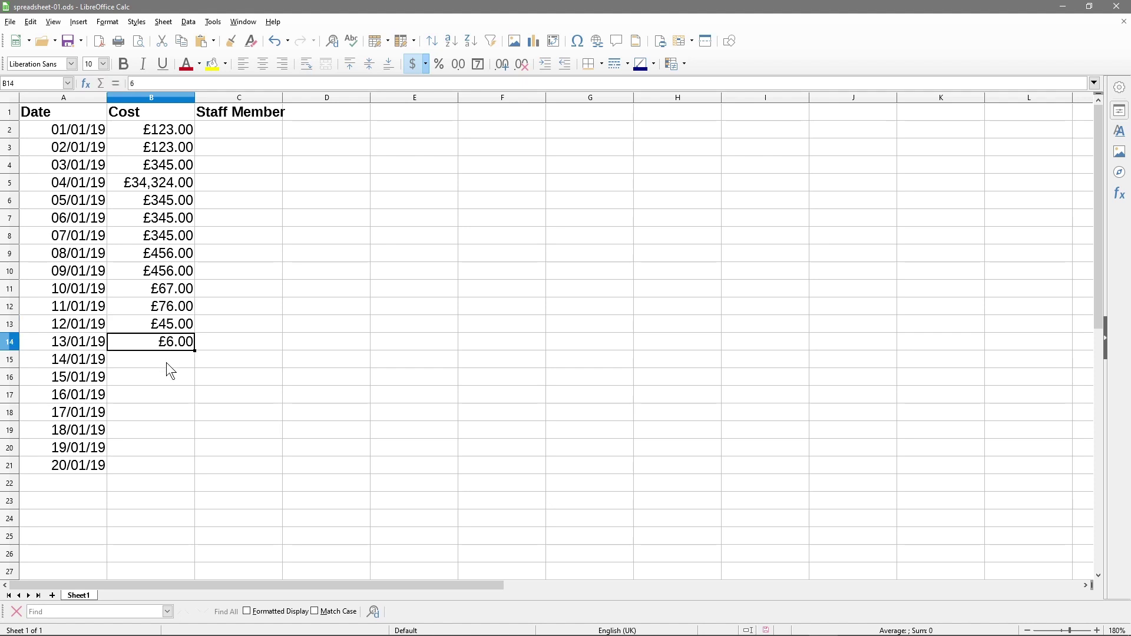
pyautogui.click(166, 363)
pyautogui.write('6')
pyautogui.press('Return')
pyautogui.press('Return')
pyautogui.write('456')
pyautogui.click(159, 377)
pyautogui.write('456')
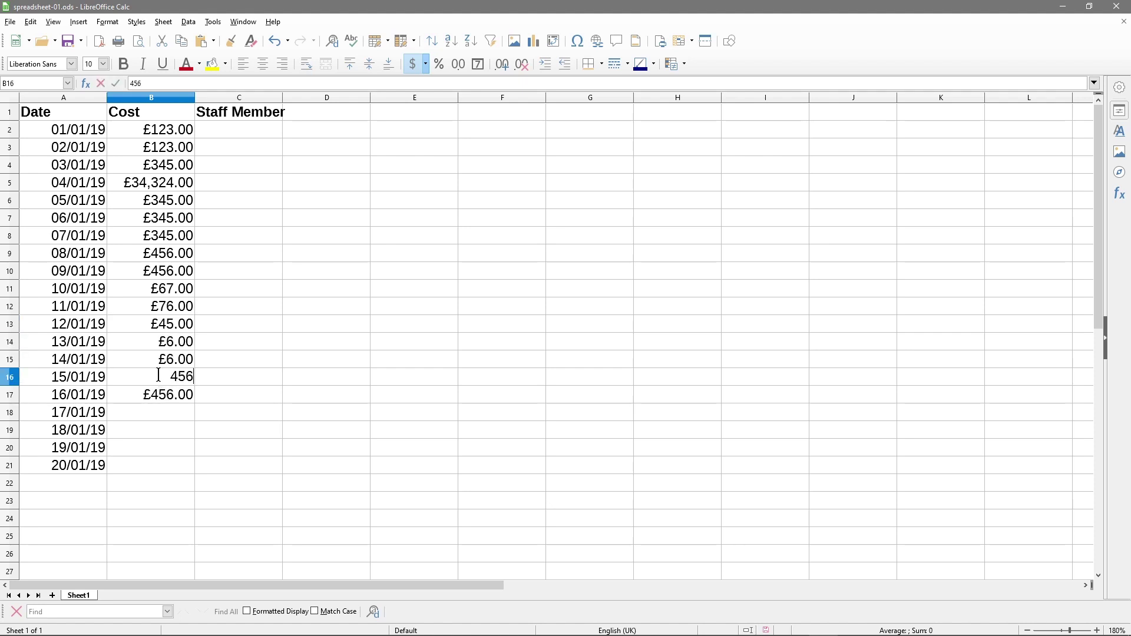
pyautogui.press('Return')
# Step: Enter the remaining cost amounts 67, 786, 456, 67 and 45 into B17:B21
pyautogui.write('76')
pyautogui.press('Return')
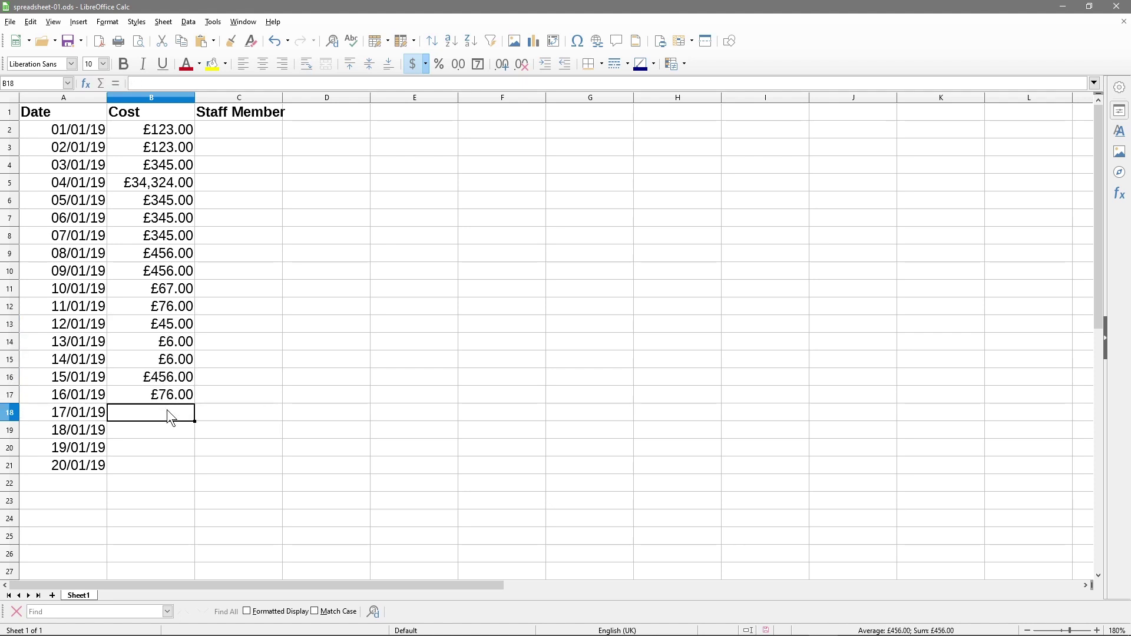
pyautogui.click(171, 394)
pyautogui.write('67')
pyautogui.press('Return')
pyautogui.write('786')
pyautogui.click(157, 417)
pyautogui.write('4')
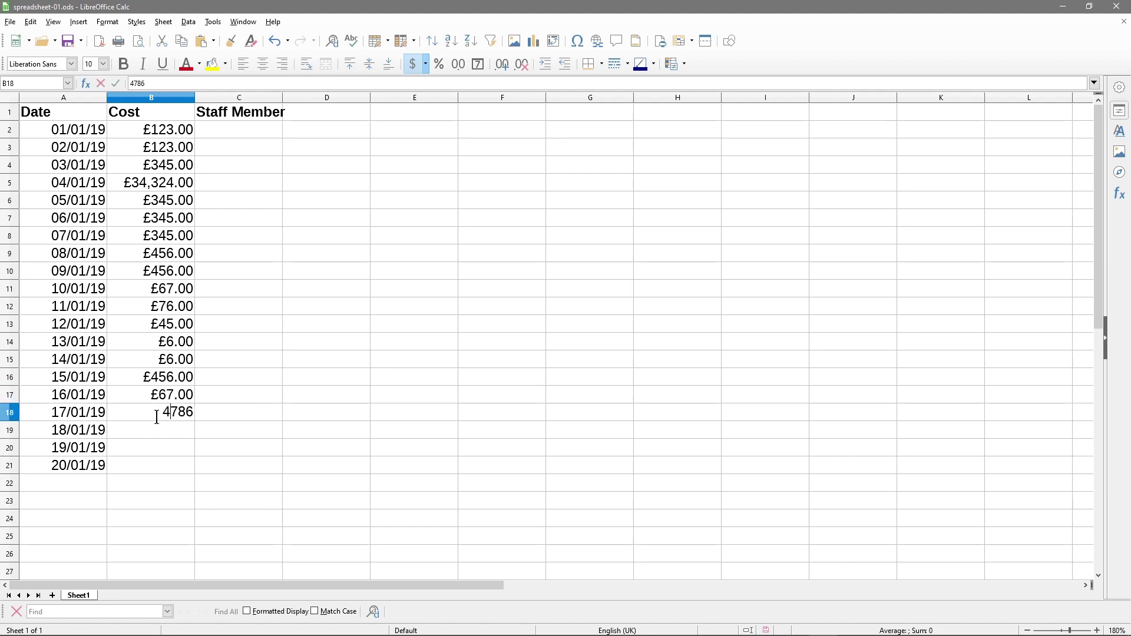
pyautogui.write('56')
pyautogui.press('Return')
pyautogui.write('456')
pyautogui.press('Return')
pyautogui.write('67')
pyautogui.click(165, 444)
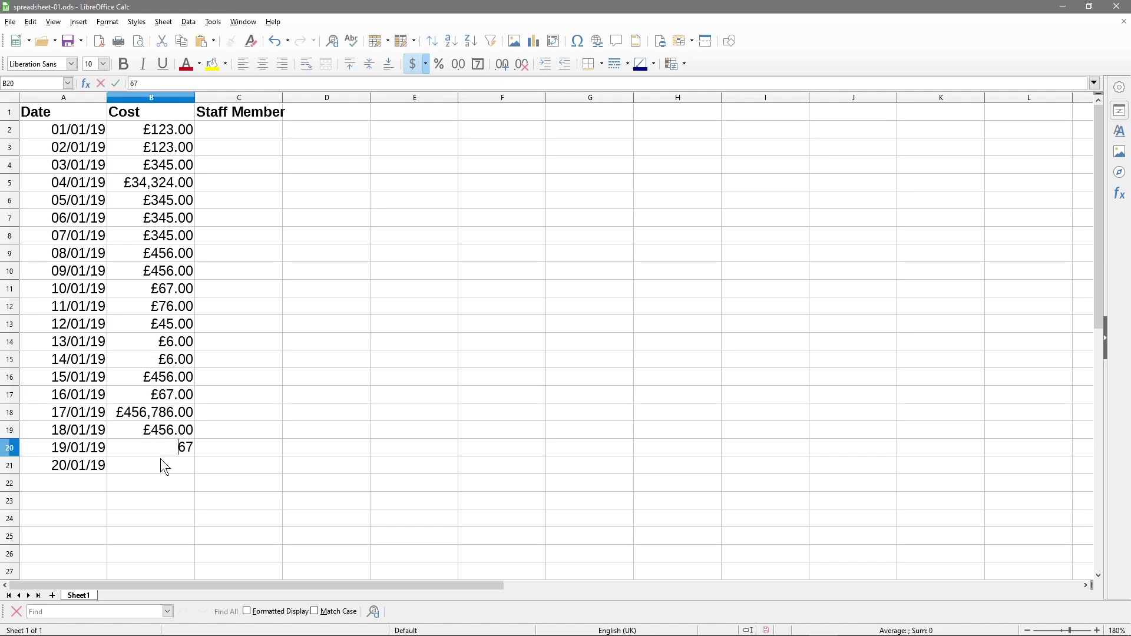
pyautogui.press('Return')
pyautogui.write('45')
pyautogui.press('Return')
# Step: Correct the B18 cost to £654.00
pyautogui.click(162, 412)
pyautogui.write('654')
pyautogui.press('Return')
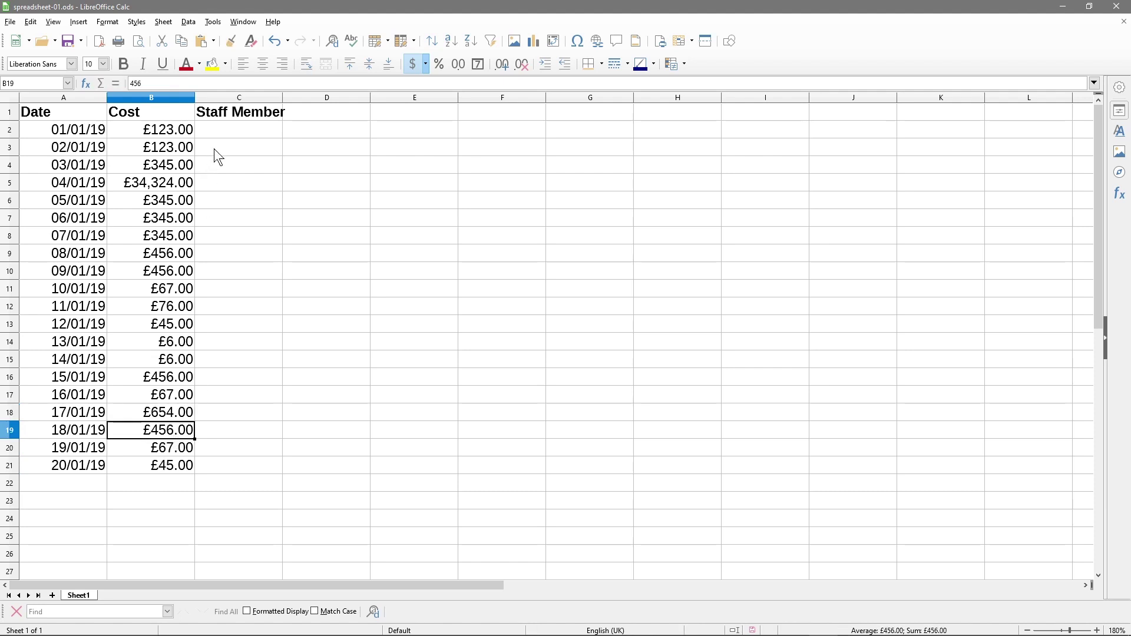
pyautogui.click(278, 132)
# Step: Widen column C and type John, Paul, Jones, Jenny and Jill into C2:C6
pyautogui.moveTo(283, 96); pyautogui.dragTo(333, 96)
pyautogui.write('John')
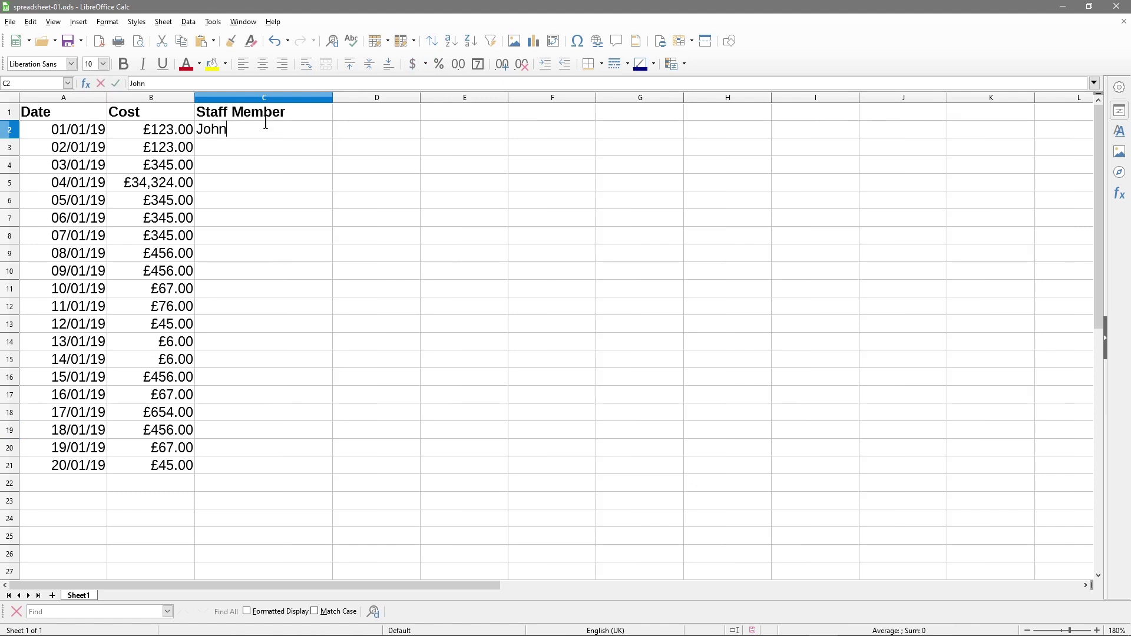
pyautogui.press('Return')
pyautogui.write('Paul')
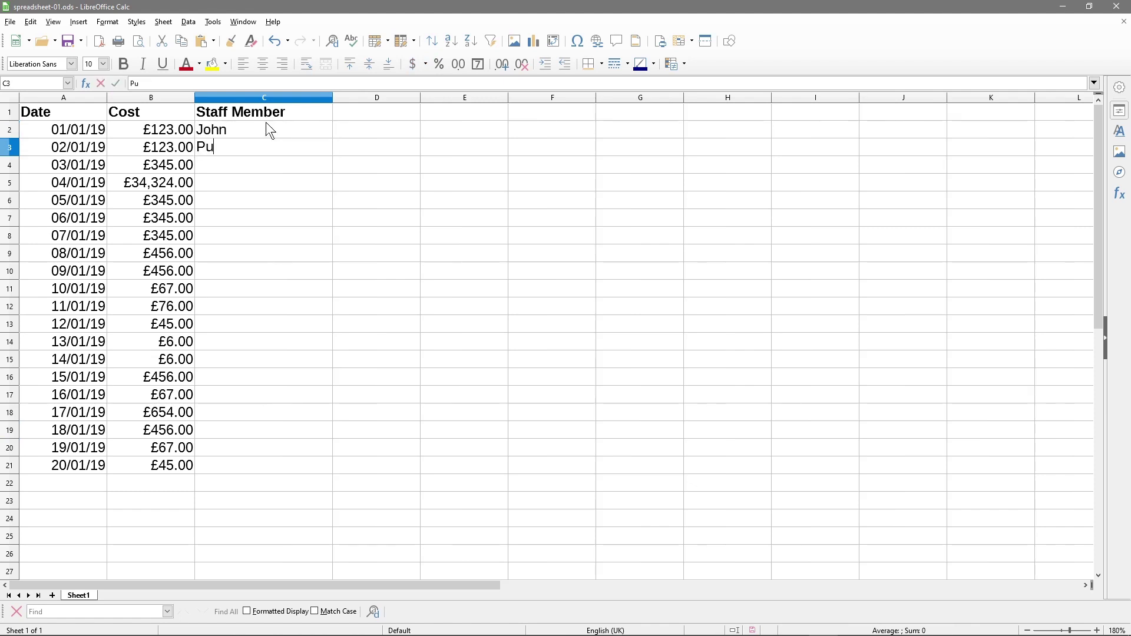
pyautogui.press('Return')
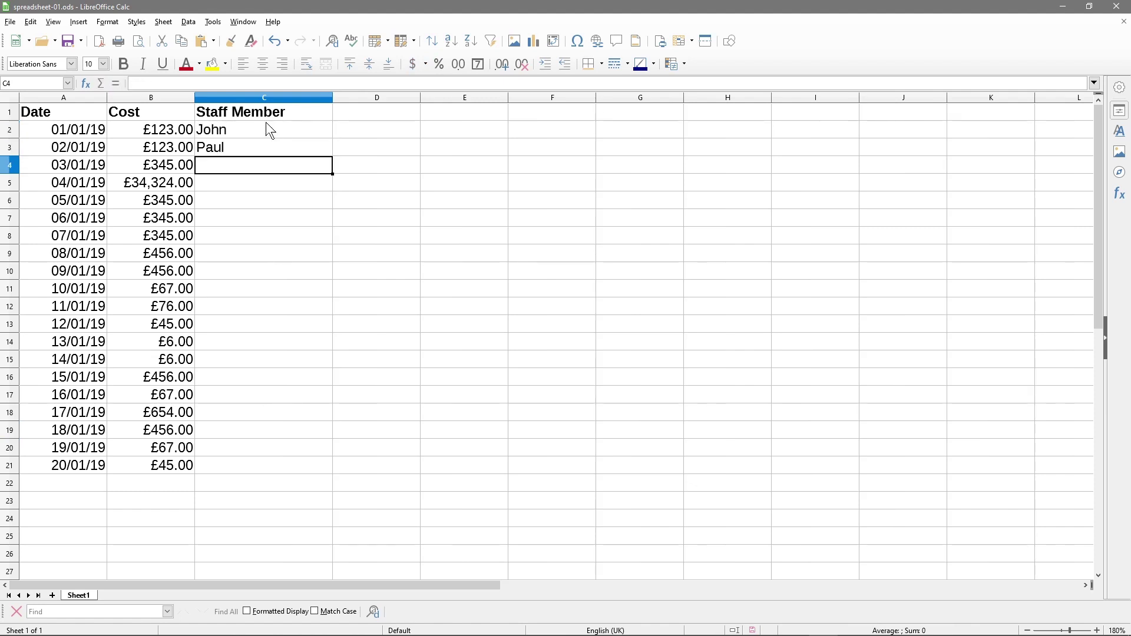
pyautogui.write('Jones')
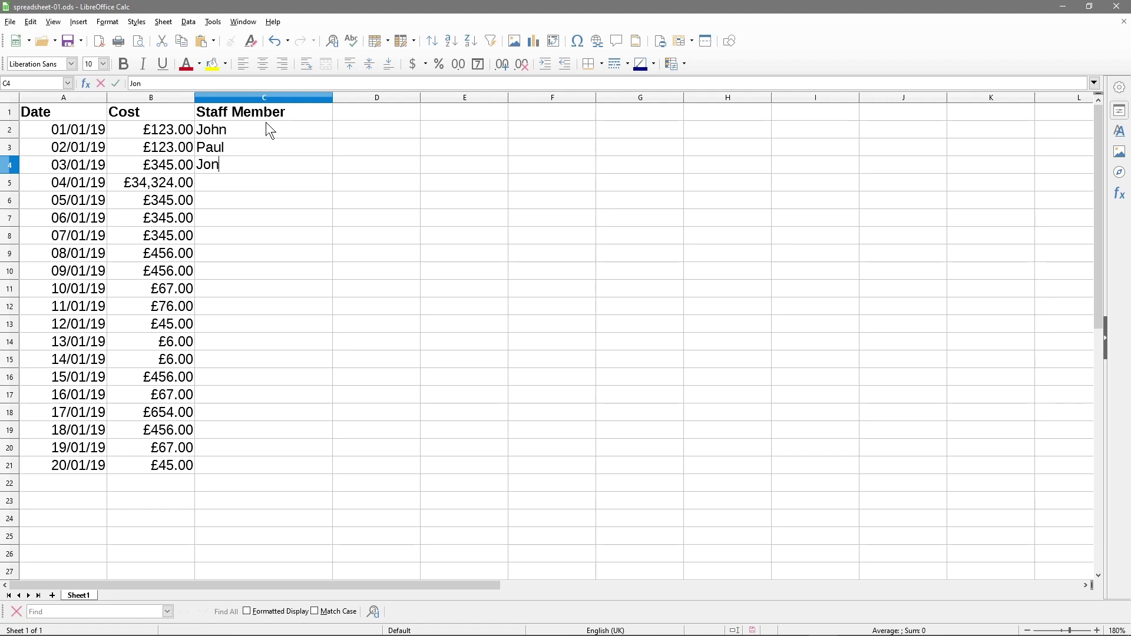
pyautogui.press('Return')
pyautogui.write('Jenny')
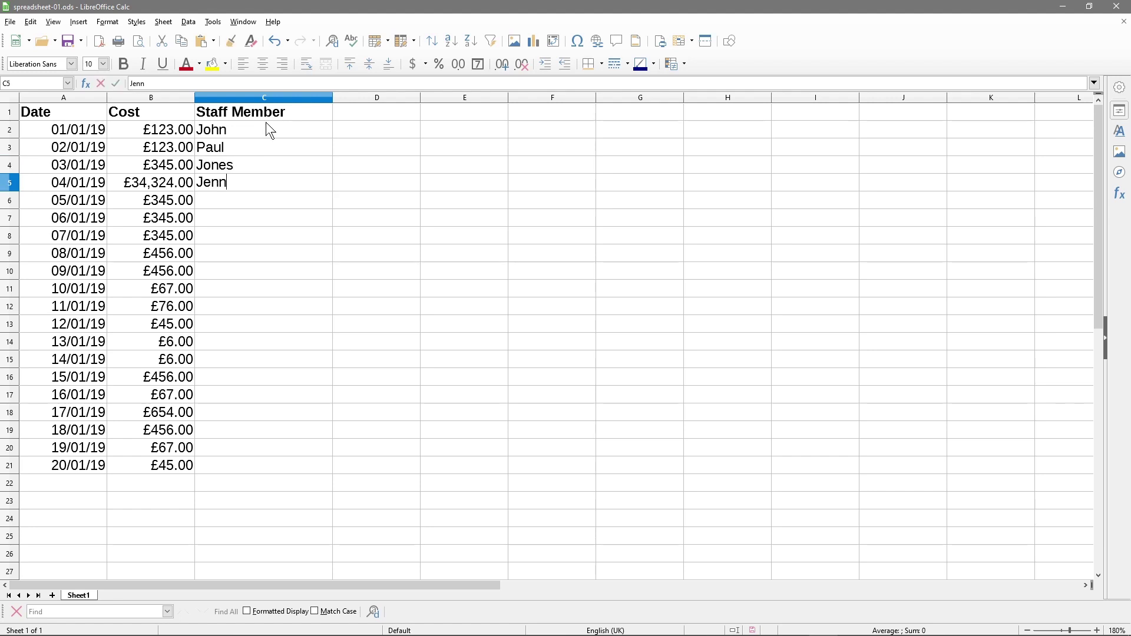
pyautogui.press('Return')
pyautogui.write('Jill')
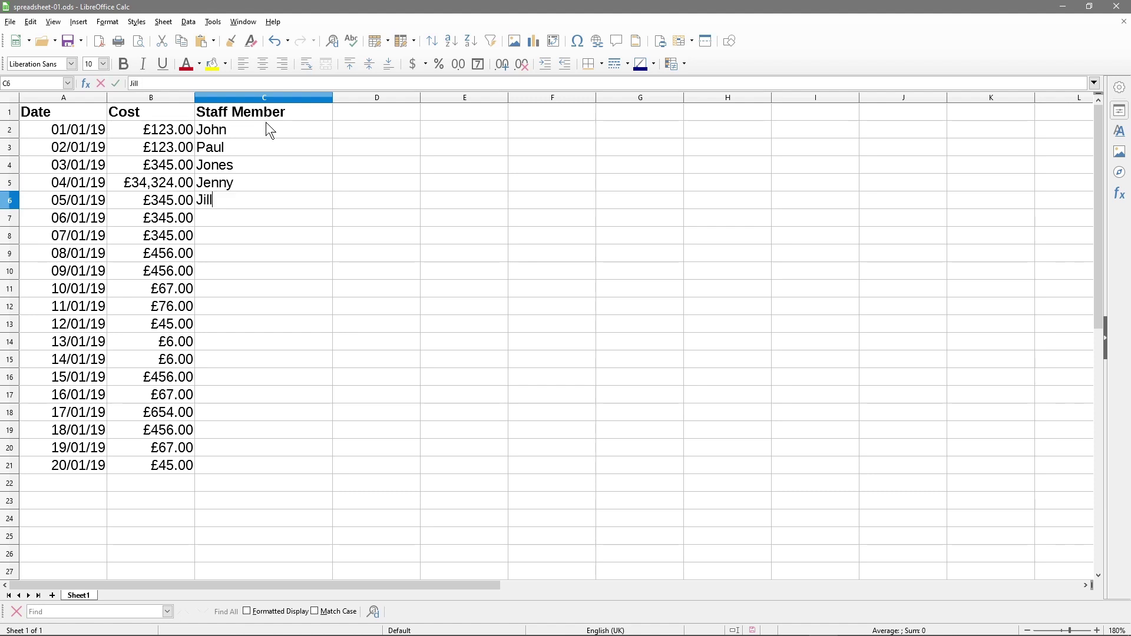
pyautogui.press('Return')
# Step: Copy the five names into C7, C12 and C17 to fill down to row 21, then save
pyautogui.moveTo(247, 132); pyautogui.dragTo(245, 196)
pyautogui.hotkey('ctrl', 'c')
pyautogui.click(232, 224)
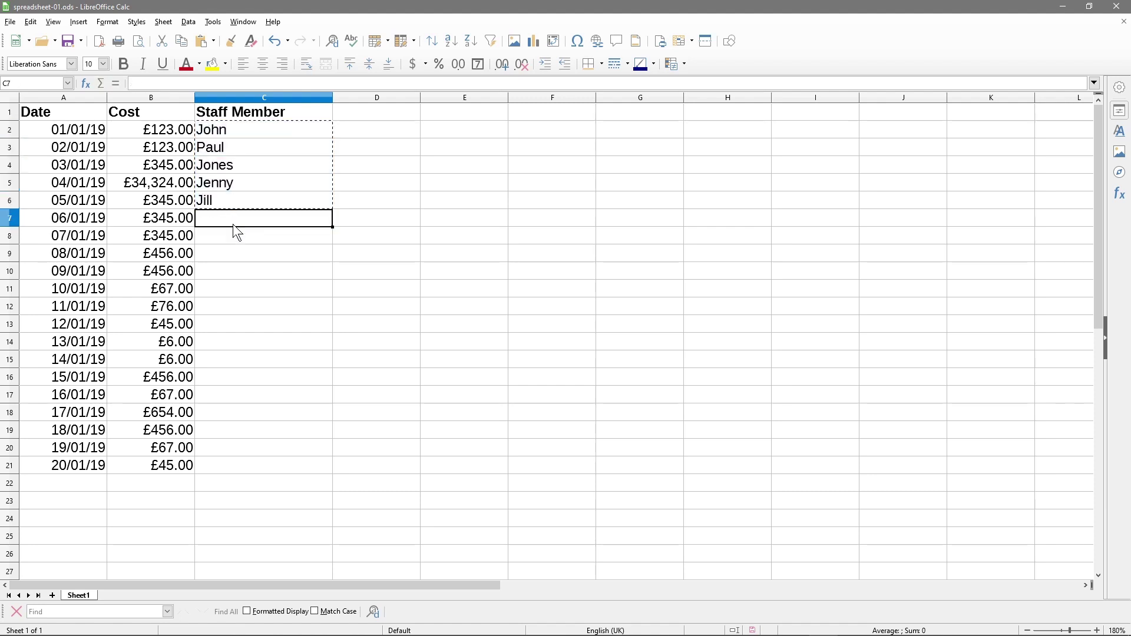
pyautogui.hotkey('ctrl', 'v')
pyautogui.click(219, 309)
pyautogui.hotkey('ctrl', 'v')
pyautogui.click(221, 393)
pyautogui.hotkey('ctrl', 'v')
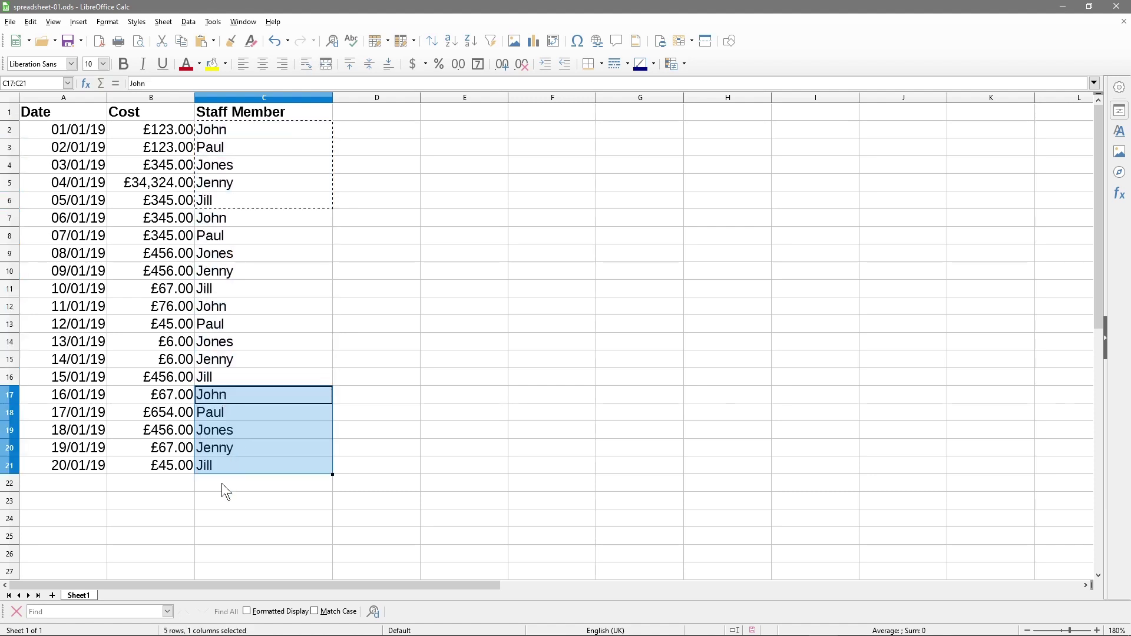
pyautogui.click(224, 483)
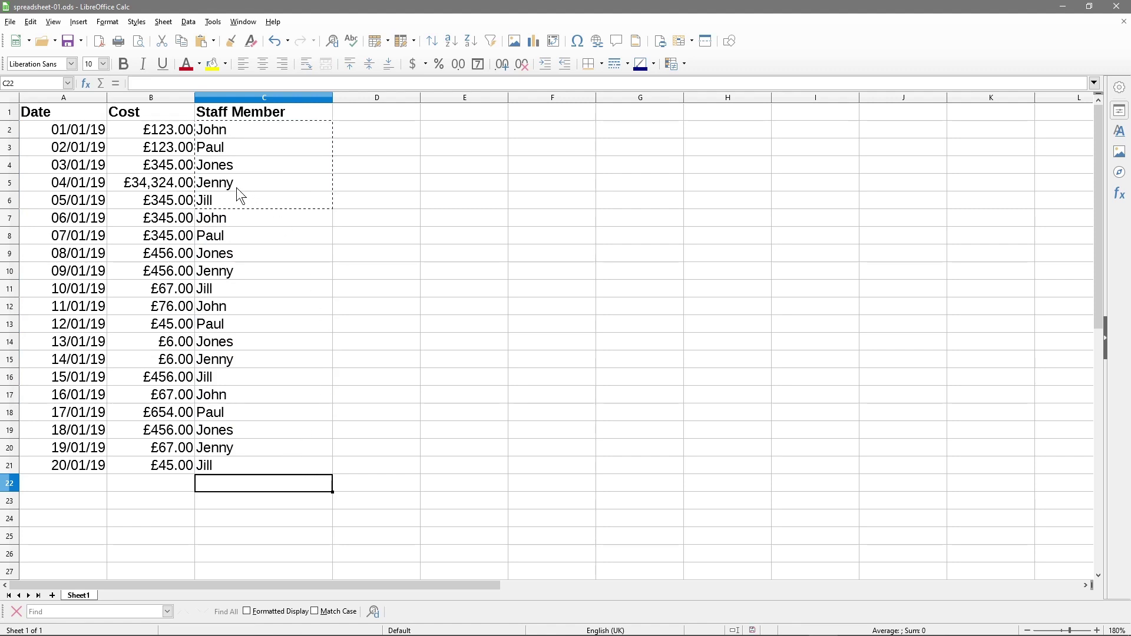
pyautogui.click(78, 42)
# Step: Fill the header row A1:C1 yellow and the data cells A2:C21 light green
pyautogui.moveTo(73, 115); pyautogui.dragTo(236, 113)
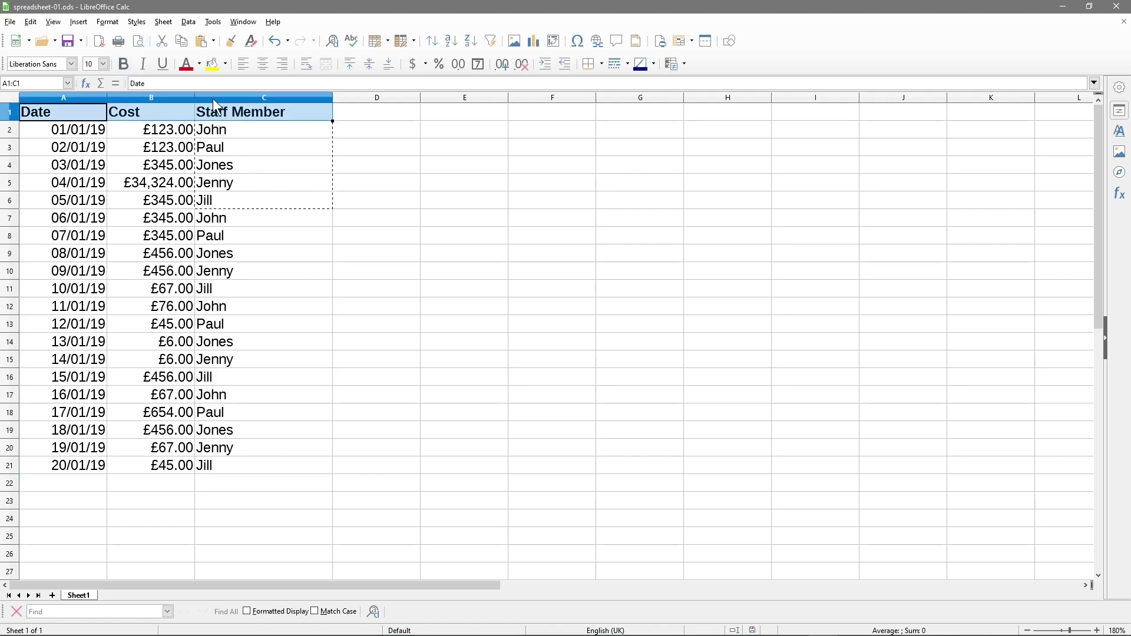
pyautogui.click(213, 64)
pyautogui.moveTo(77, 130); pyautogui.dragTo(240, 471)
pyautogui.click(225, 64)
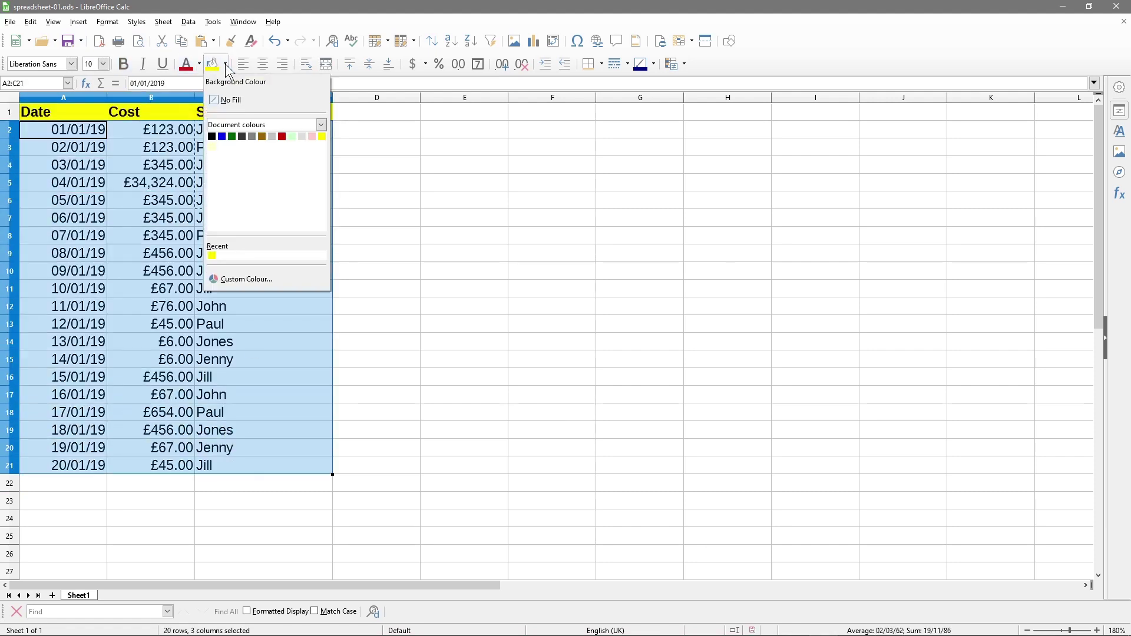
pyautogui.click(291, 140)
pyautogui.click(151, 201)
# Step: Put borders around every cell of the table A1:C21
pyautogui.moveTo(54, 109); pyautogui.dragTo(267, 465)
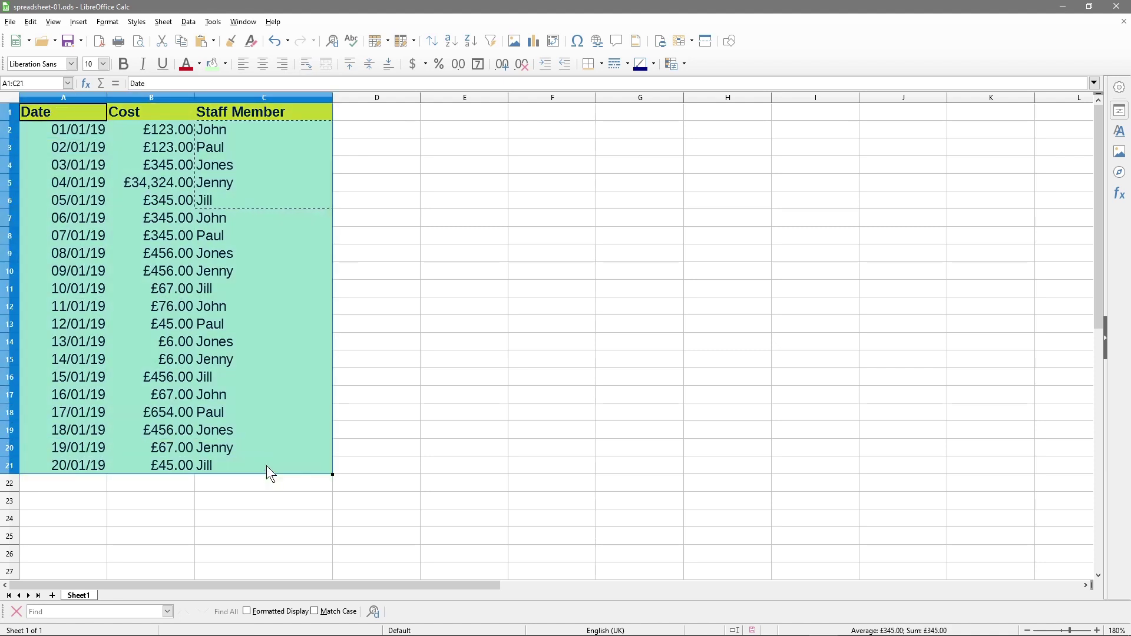
pyautogui.click(601, 64)
pyautogui.click(623, 129)
pyautogui.click(221, 273)
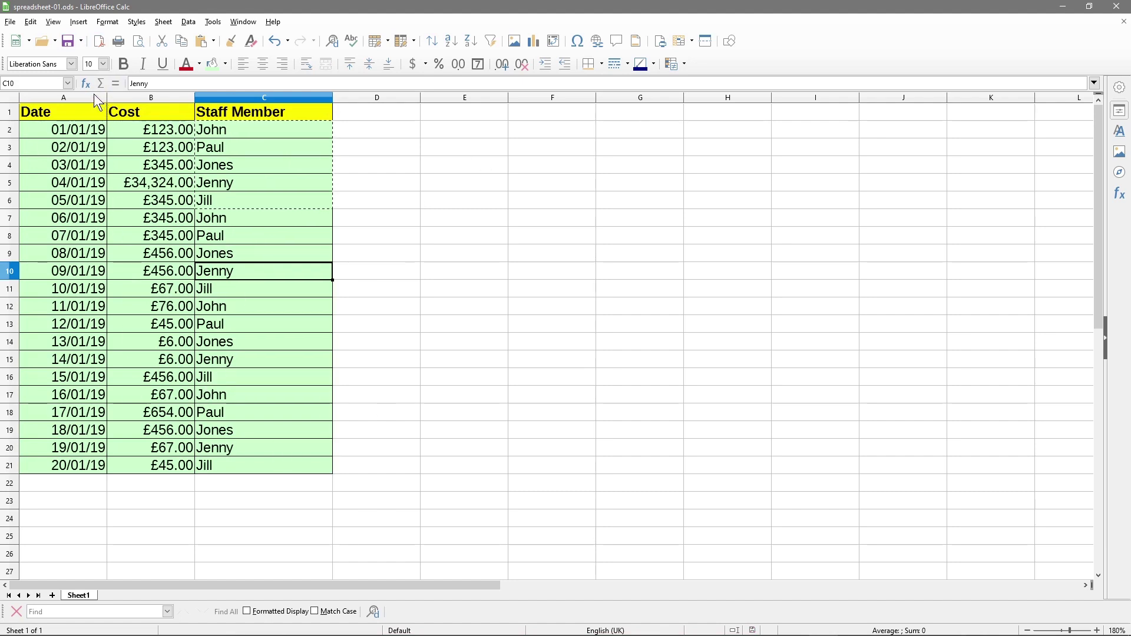
# Step: Left-align the contents of columns A to C
pyautogui.moveTo(94, 96); pyautogui.dragTo(237, 96)
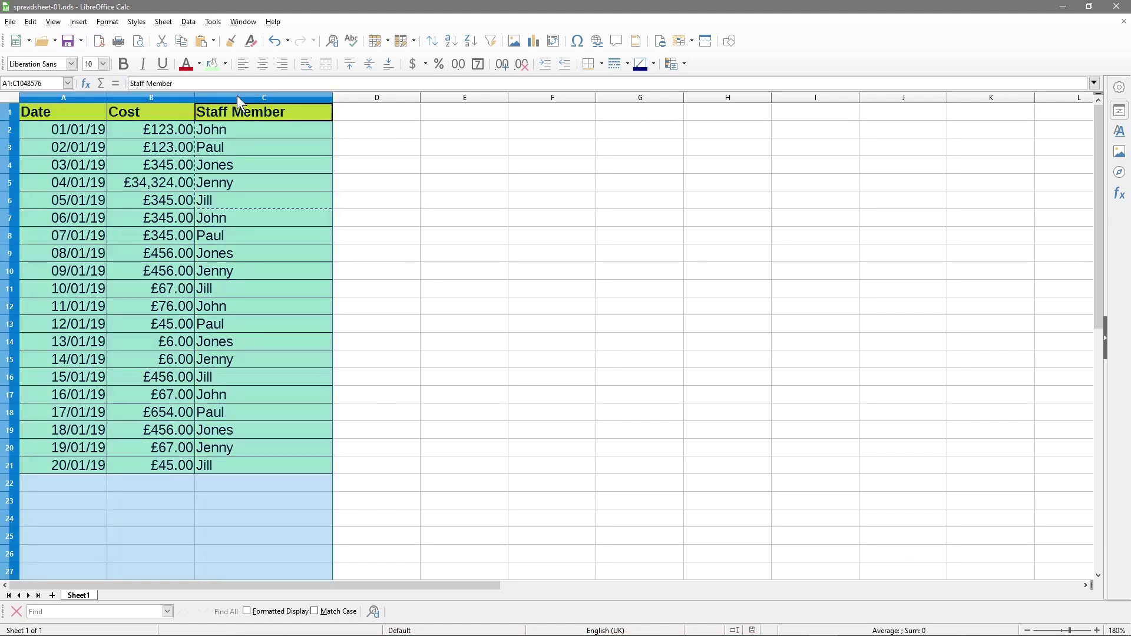
pyautogui.click(243, 63)
pyautogui.click(180, 236)
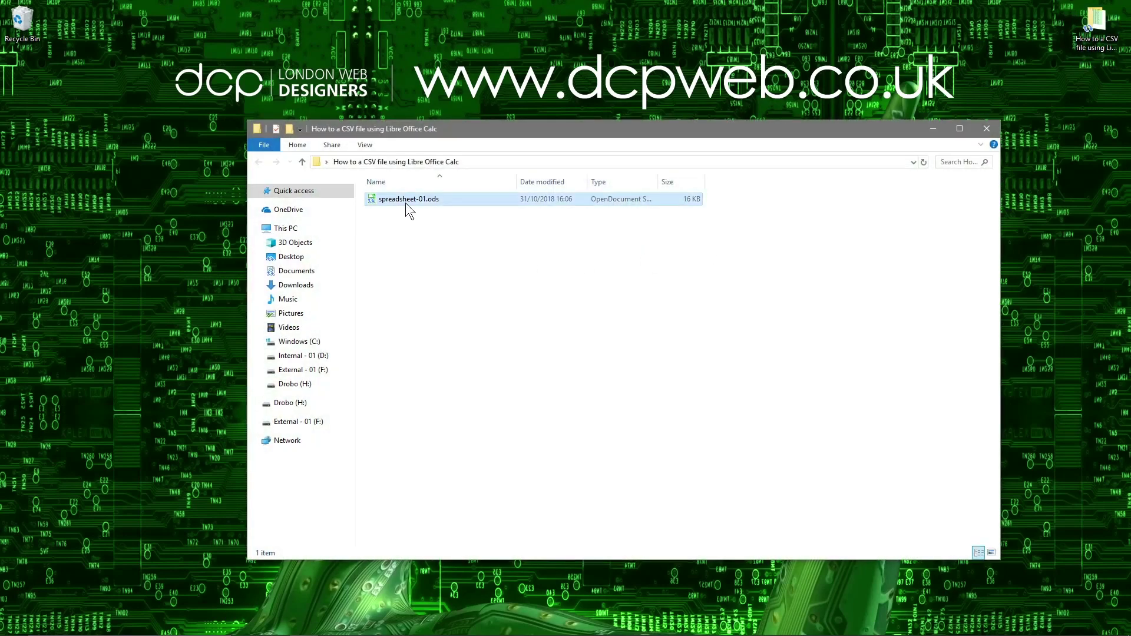
# Step: Open spreadsheet-01.ods from File Explorer in LibreOffice Calc
pyautogui.doubleClick(405, 200)
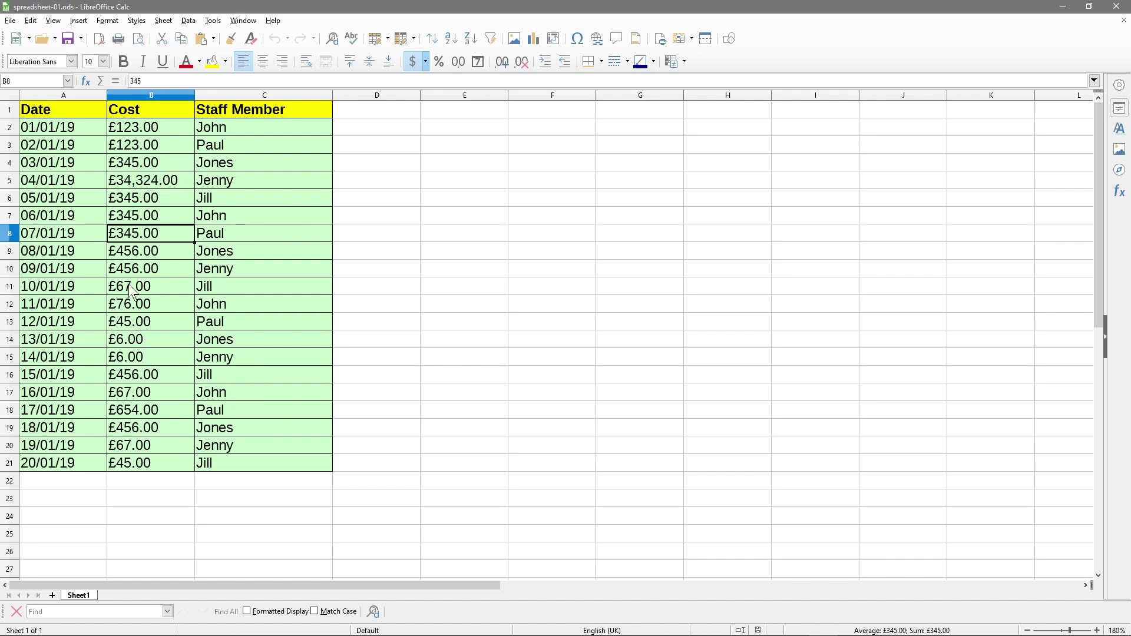
# Step: Save the sheet as spreadsheet-01.csv with the Text CSV (.csv) file type
pyautogui.click(11, 22)
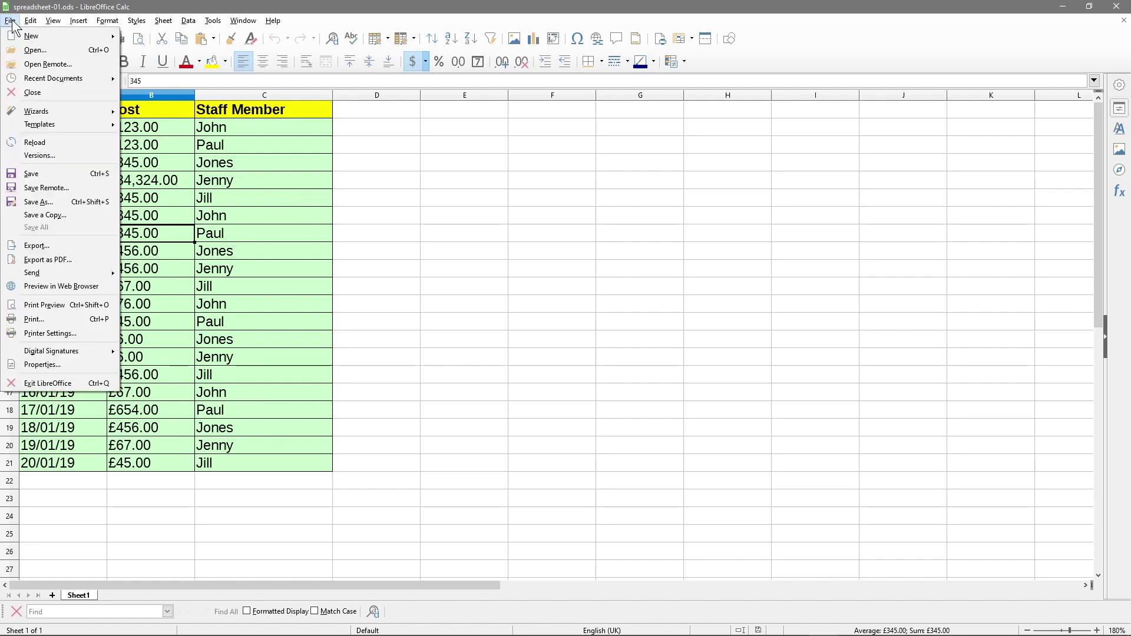
pyautogui.click(58, 202)
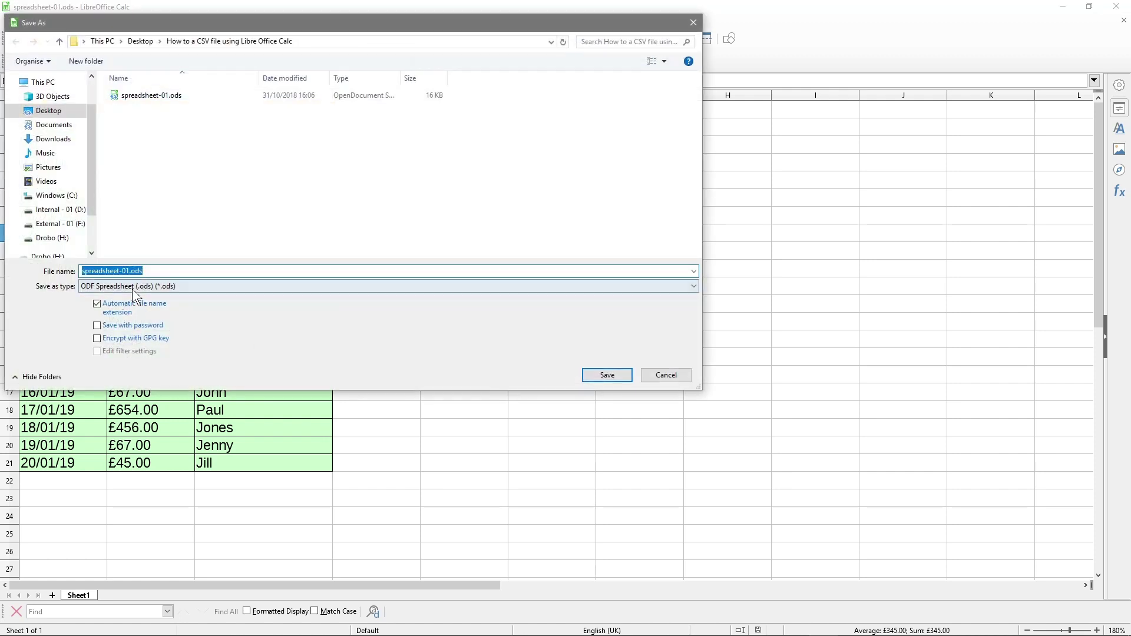
pyautogui.click(132, 288)
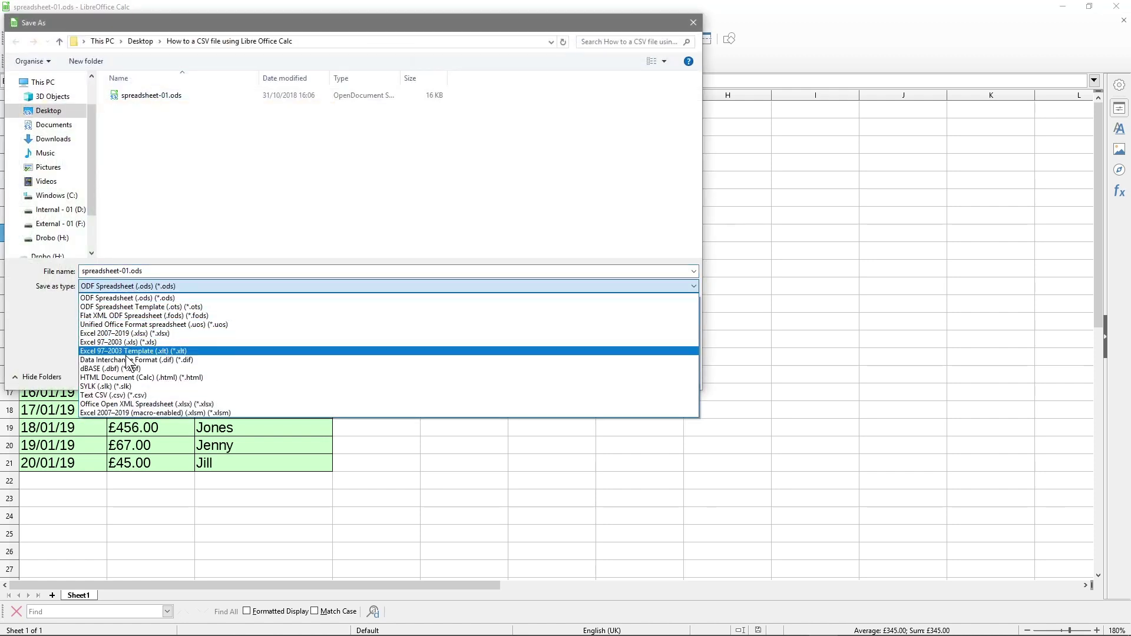
pyautogui.click(109, 396)
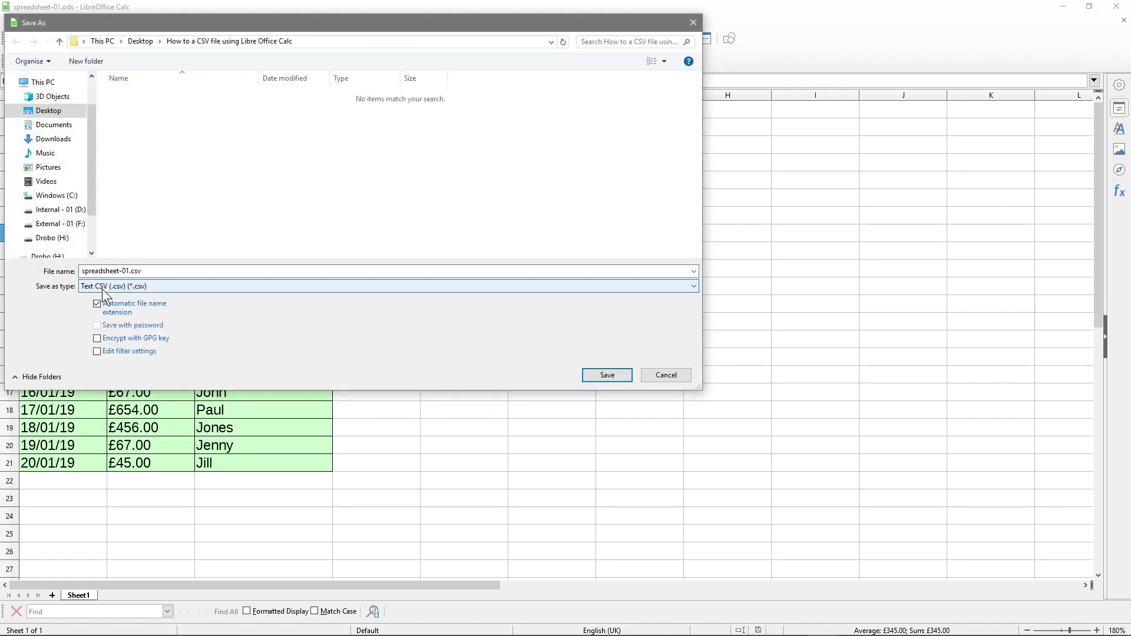
pyautogui.click(113, 272)
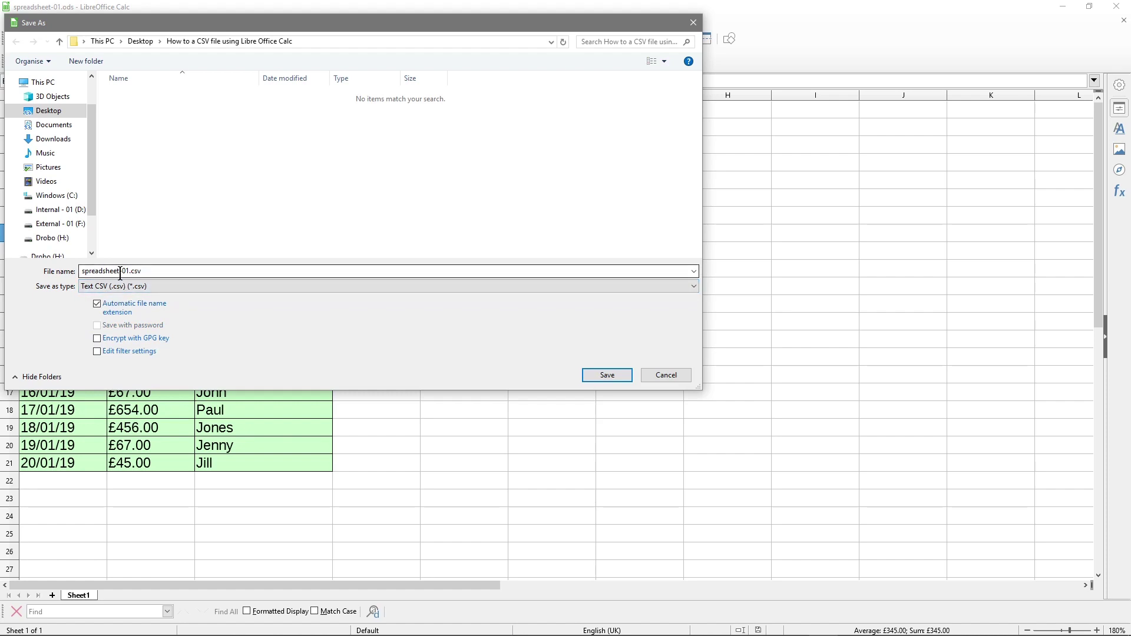
pyautogui.click(606, 376)
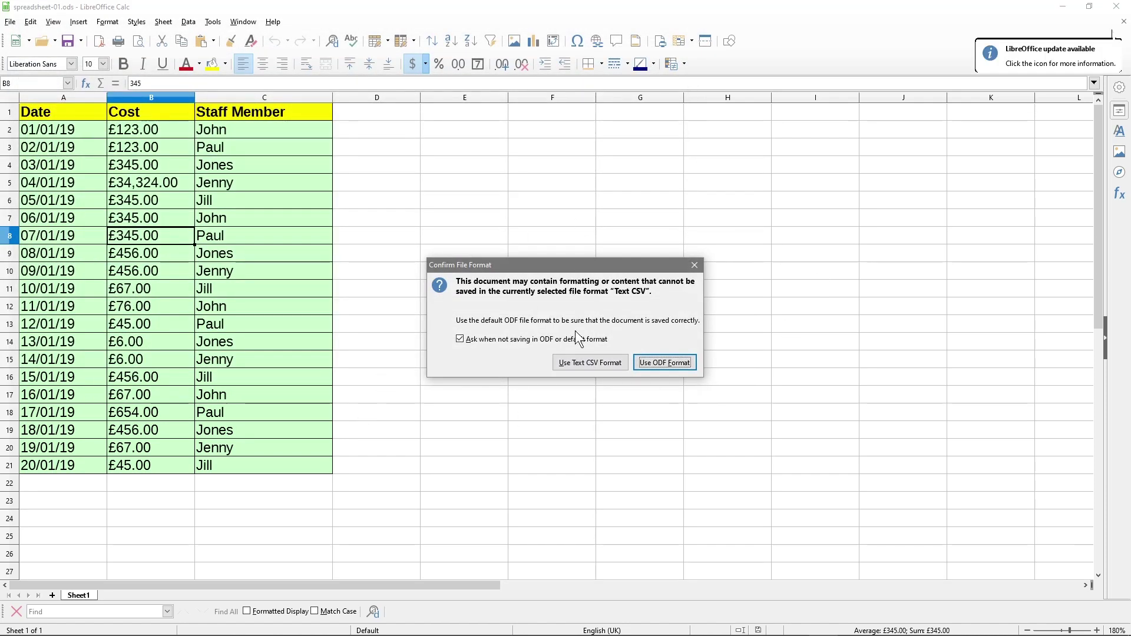
# Step: Keep Text CSV and export with Western Europe (Windows-1252/WinLatin 1) encoding and comma delimiters
pyautogui.click(582, 364)
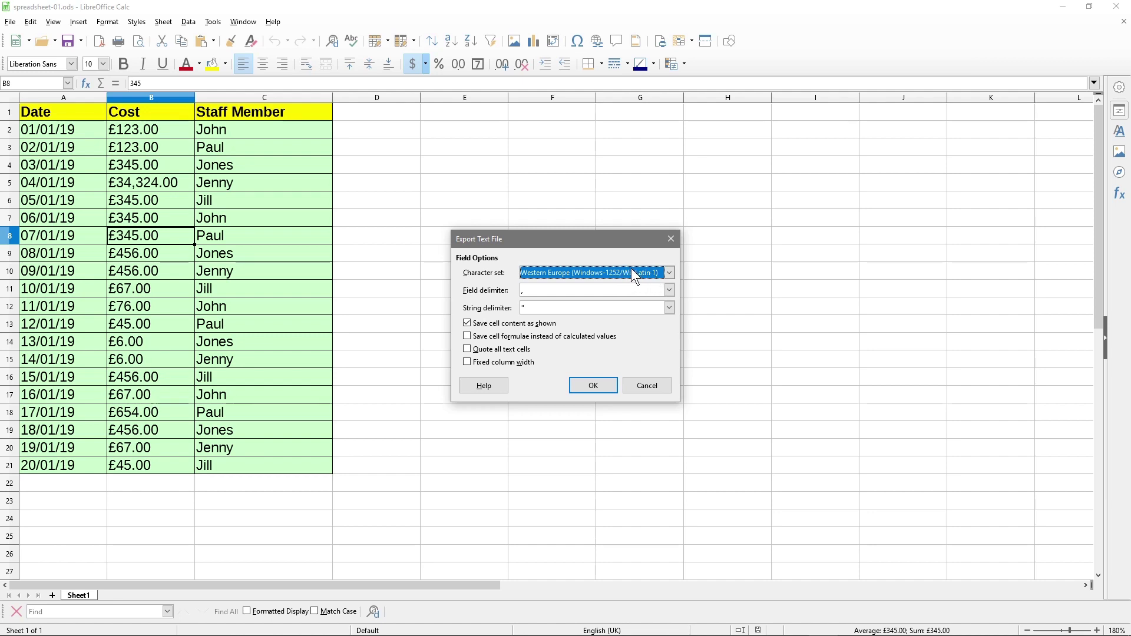
pyautogui.click(648, 276)
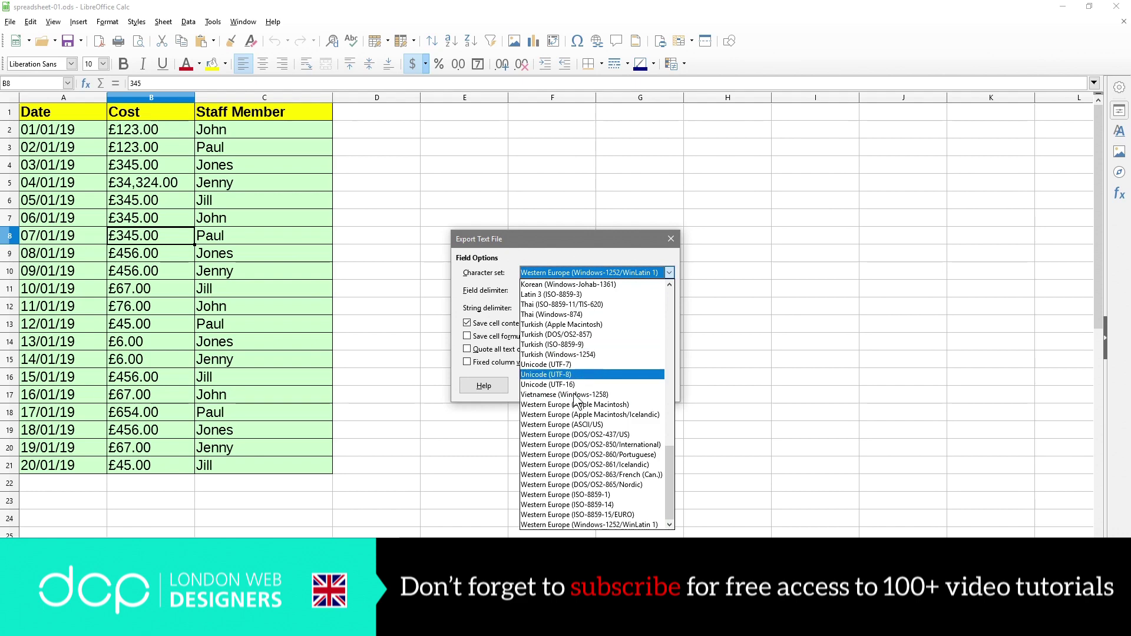
pyautogui.click(573, 524)
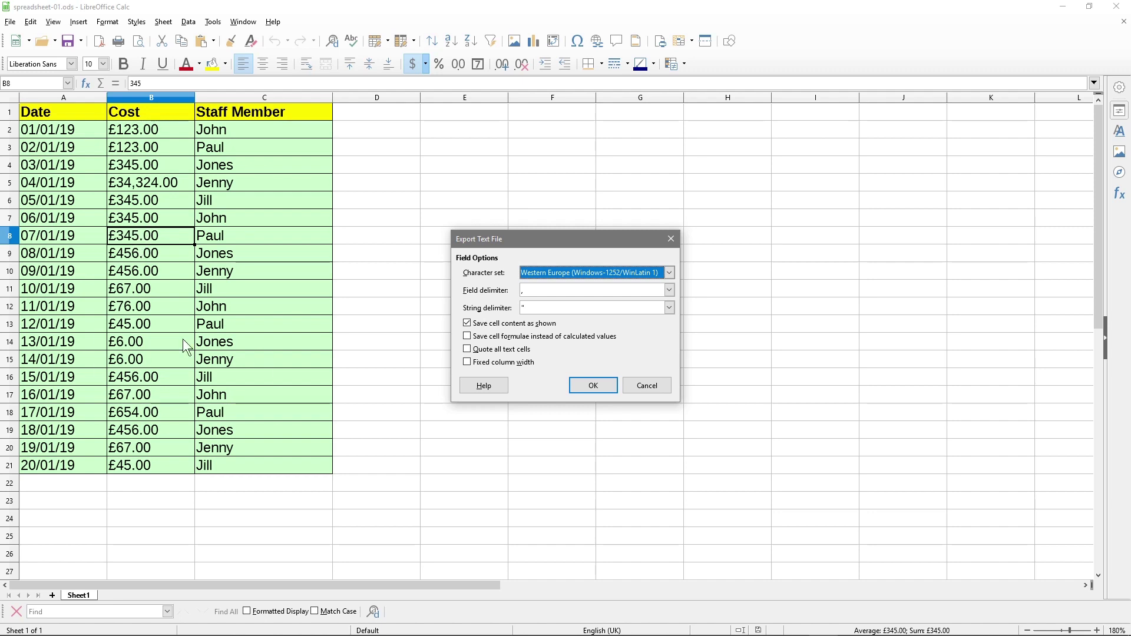
pyautogui.click(584, 386)
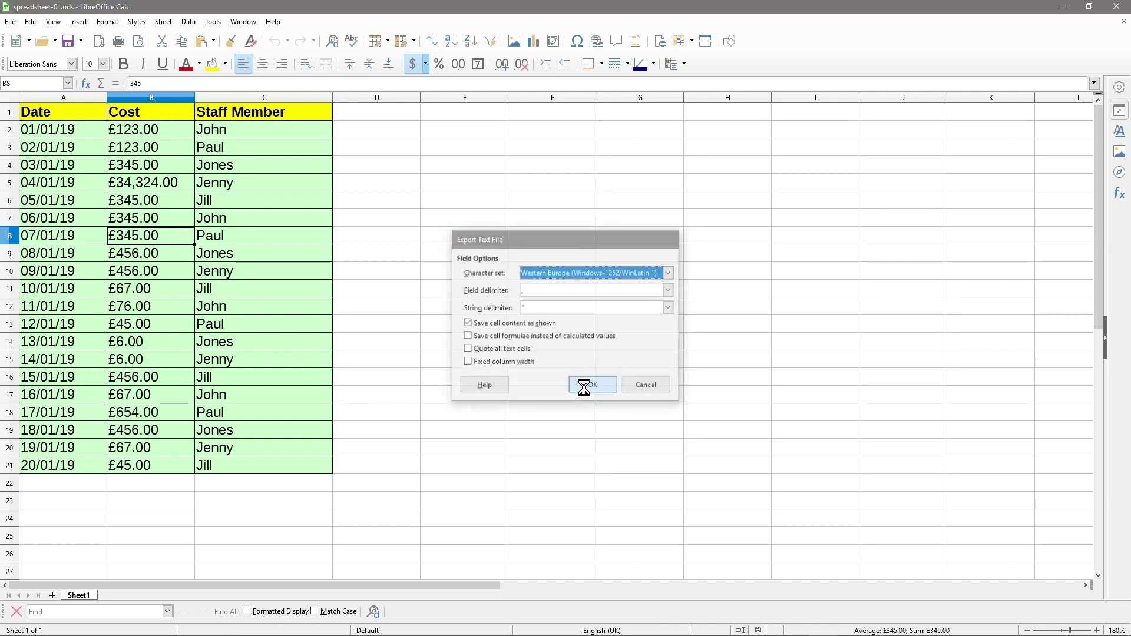
# Step: Close Calc and open spreadsheet-01.csv in Notepad from File Explorer
pyautogui.click(1117, 7)
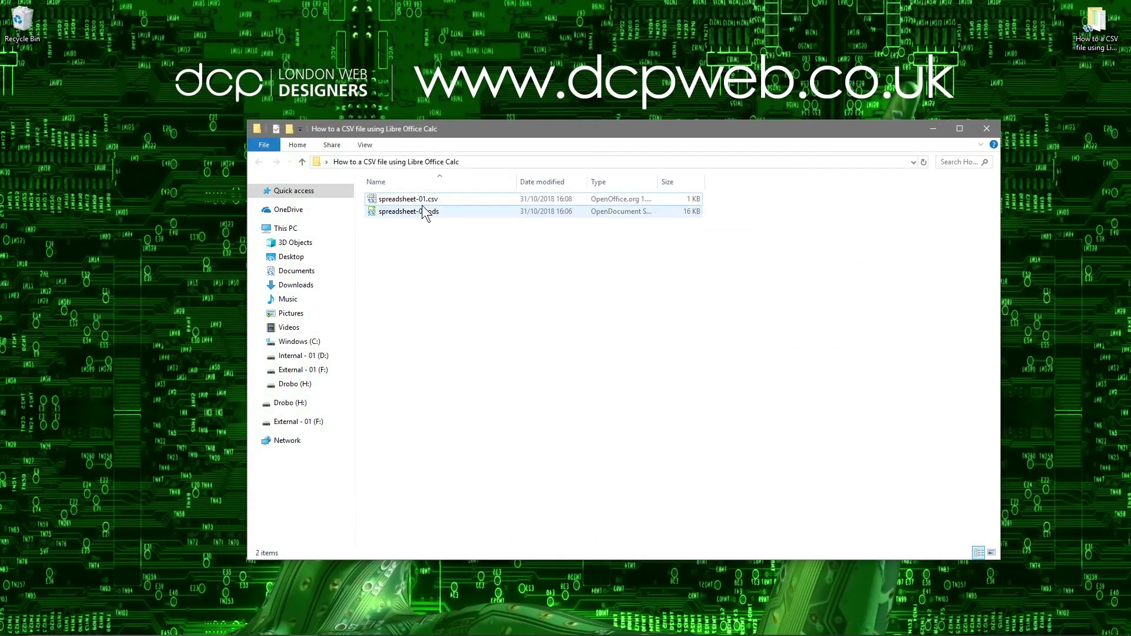
pyautogui.click(417, 203)
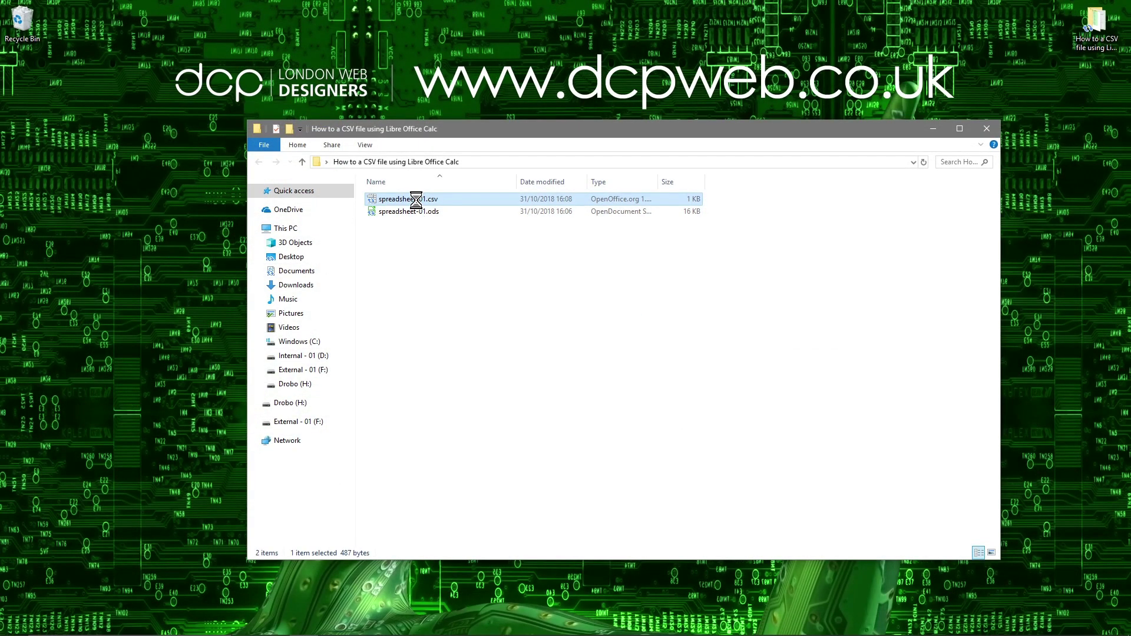
pyautogui.rightClick(417, 204)
pyautogui.moveTo(543, 366)
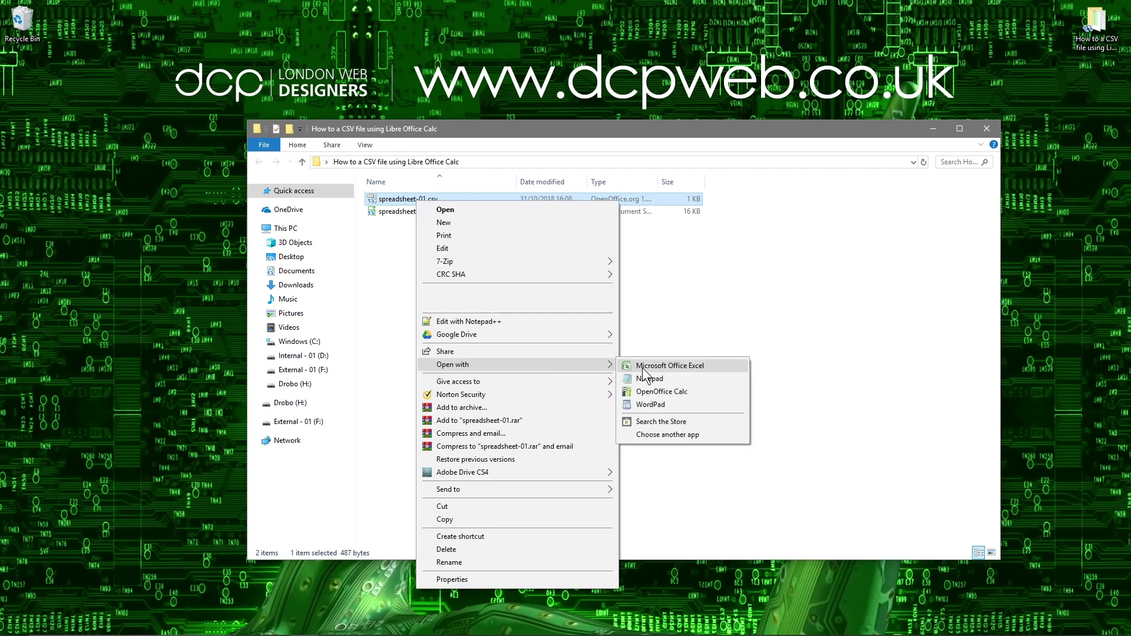
pyautogui.click(650, 379)
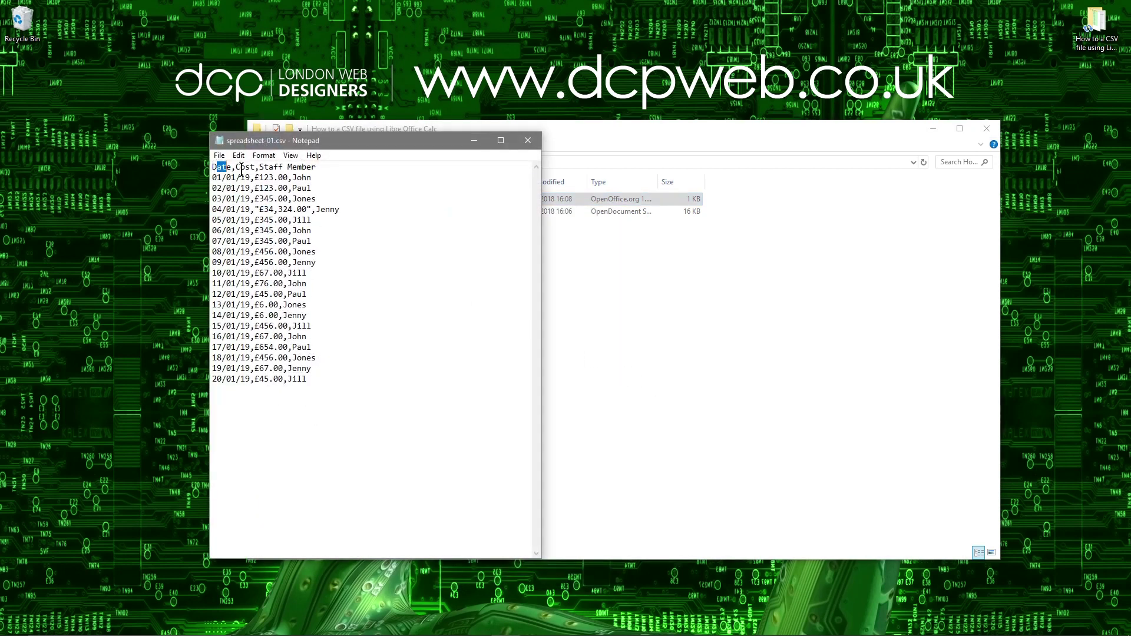
# Step: Inspect the comma-separated lines in Notepad, then close it
pyautogui.moveTo(263, 167); pyautogui.dragTo(328, 383)
pyautogui.click(328, 384)
pyautogui.click(521, 144)
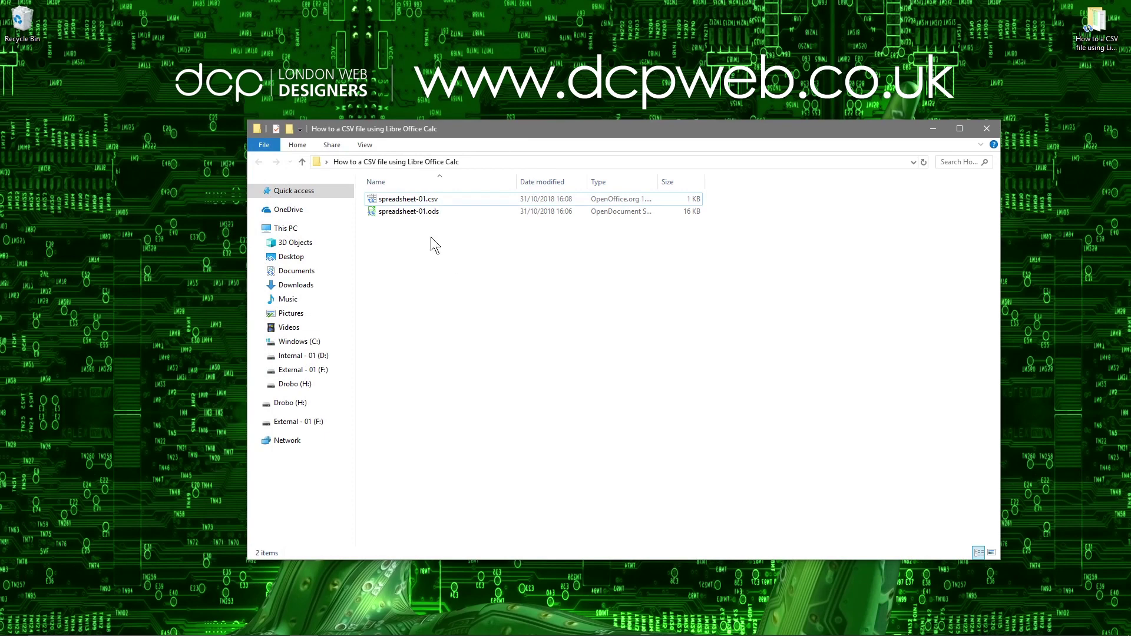
# Step: Open spreadsheet-01.csv with LibreOffice Calc through Open with > Choose another app
pyautogui.doubleClick(411, 199)
pyautogui.rightClick(412, 195)
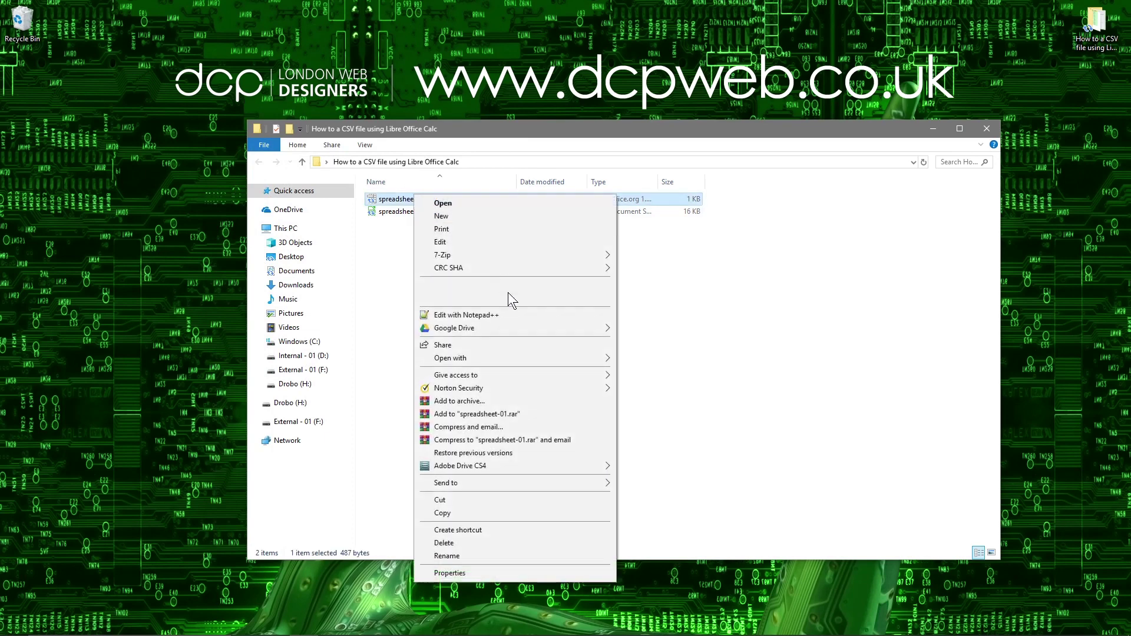
pyautogui.moveTo(535, 359)
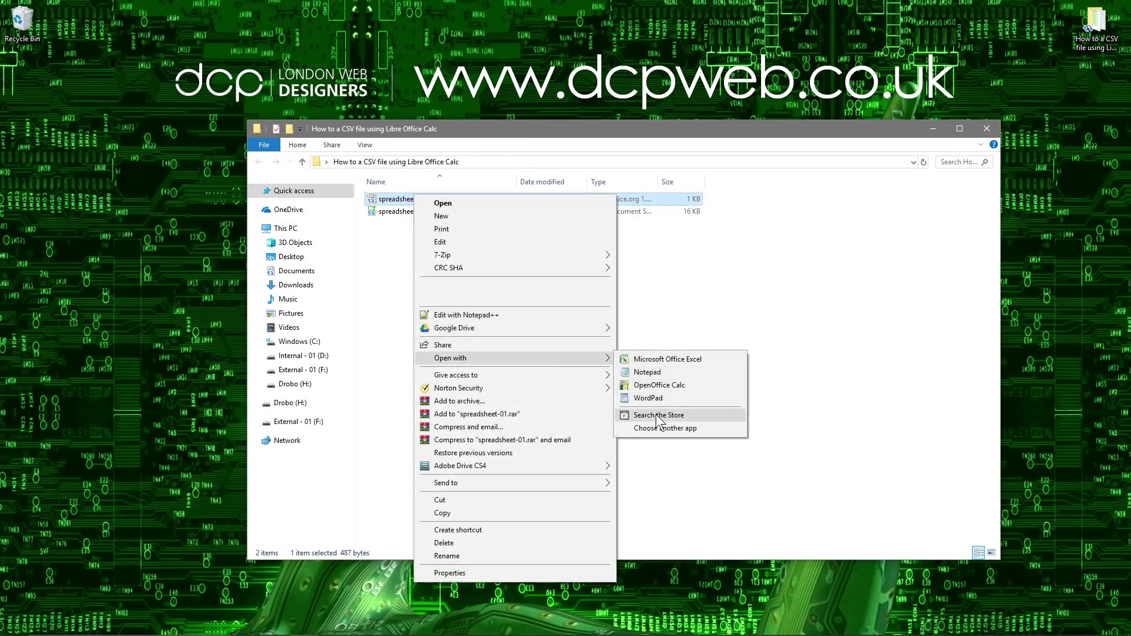
pyautogui.click(659, 430)
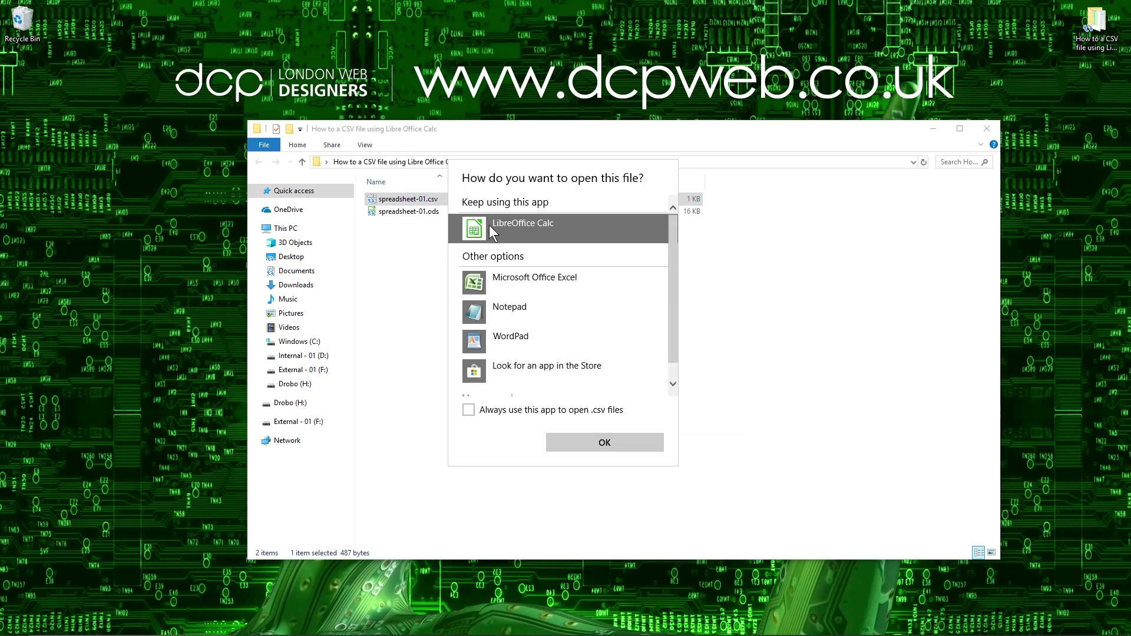
pyautogui.click(613, 440)
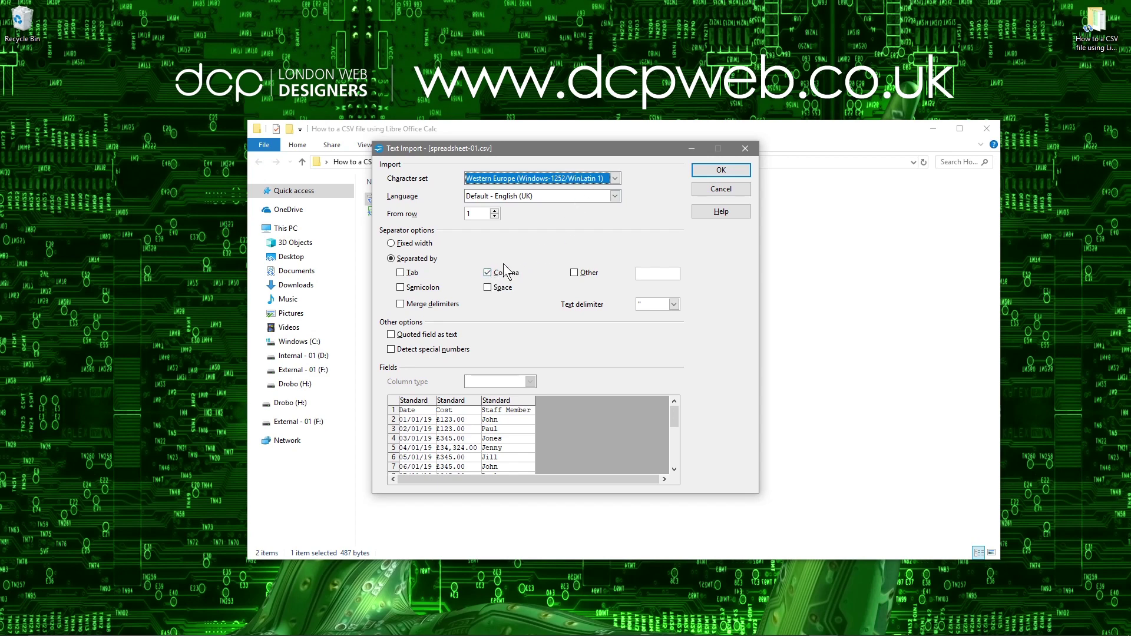
# Step: Import the text with Comma as the only separator option
pyautogui.click(488, 273)
pyautogui.click(401, 273)
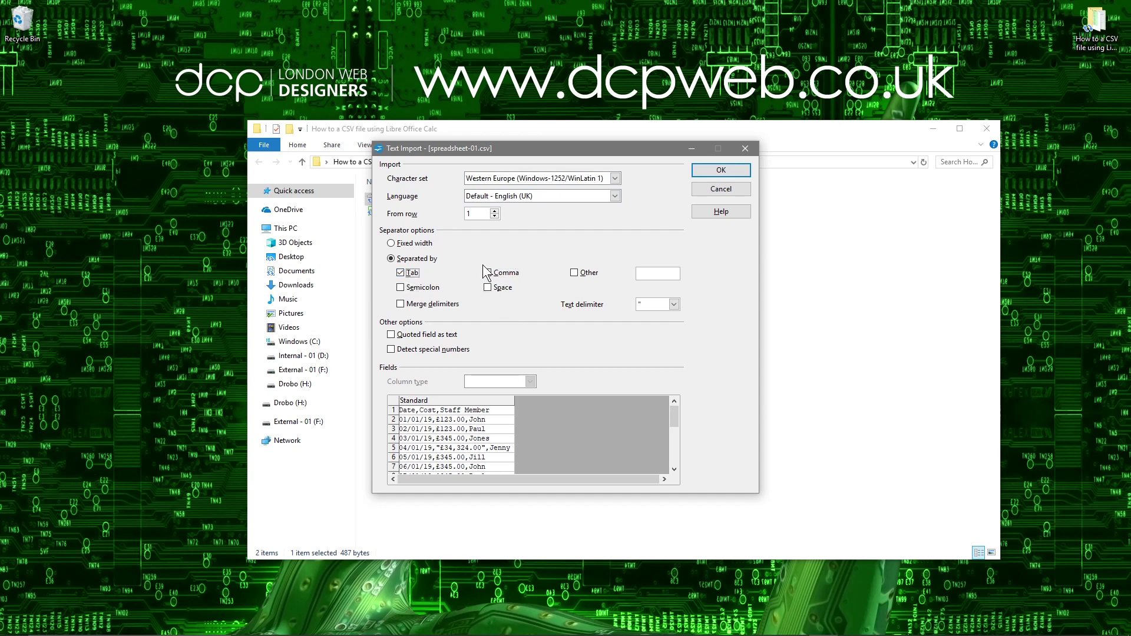
pyautogui.click(488, 273)
pyautogui.click(405, 273)
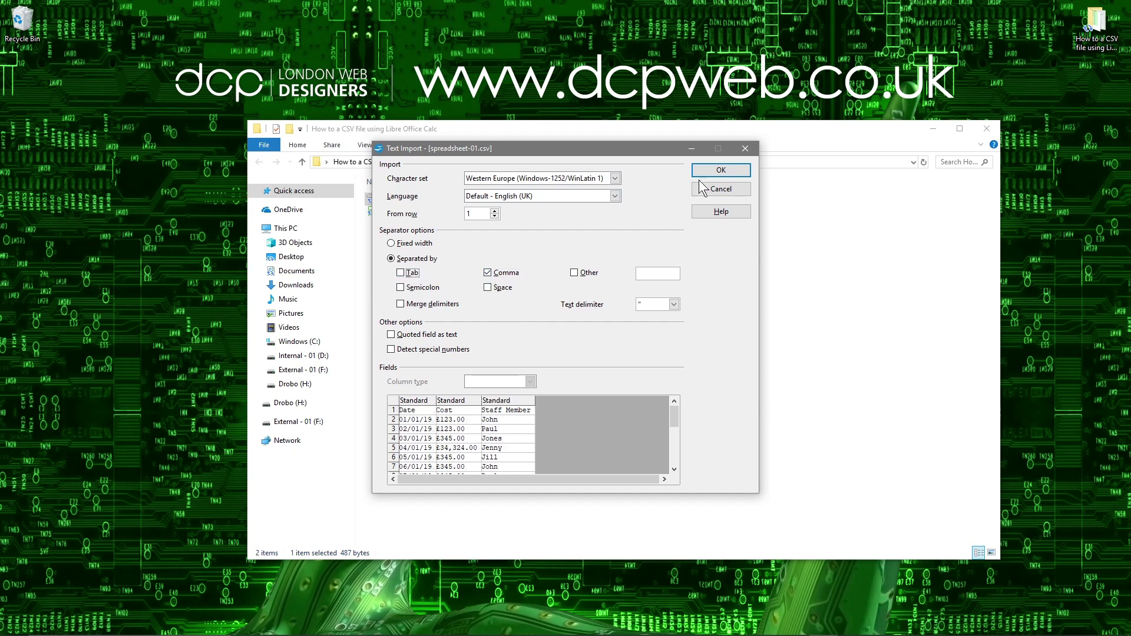
pyautogui.click(728, 171)
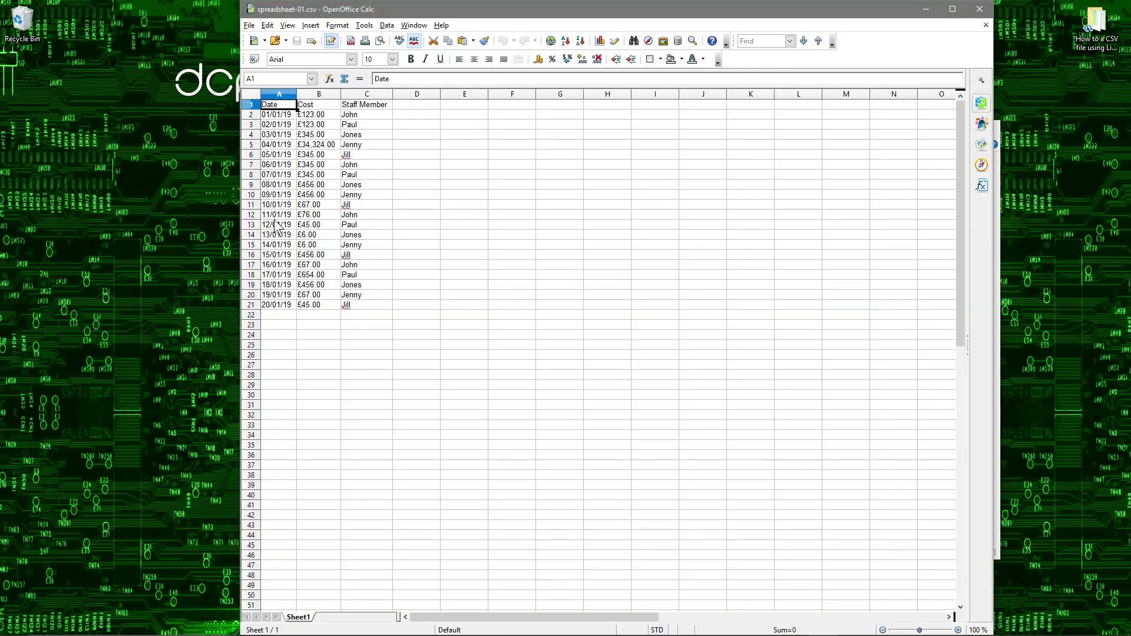
# Step: Snap the CSV window left and open spreadsheet-01.ods beside it, zoomed in
pyautogui.moveTo(574, 16); pyautogui.dragTo(1, 24)
pyautogui.click(718, 171)
pyautogui.doubleClick(735, 104)
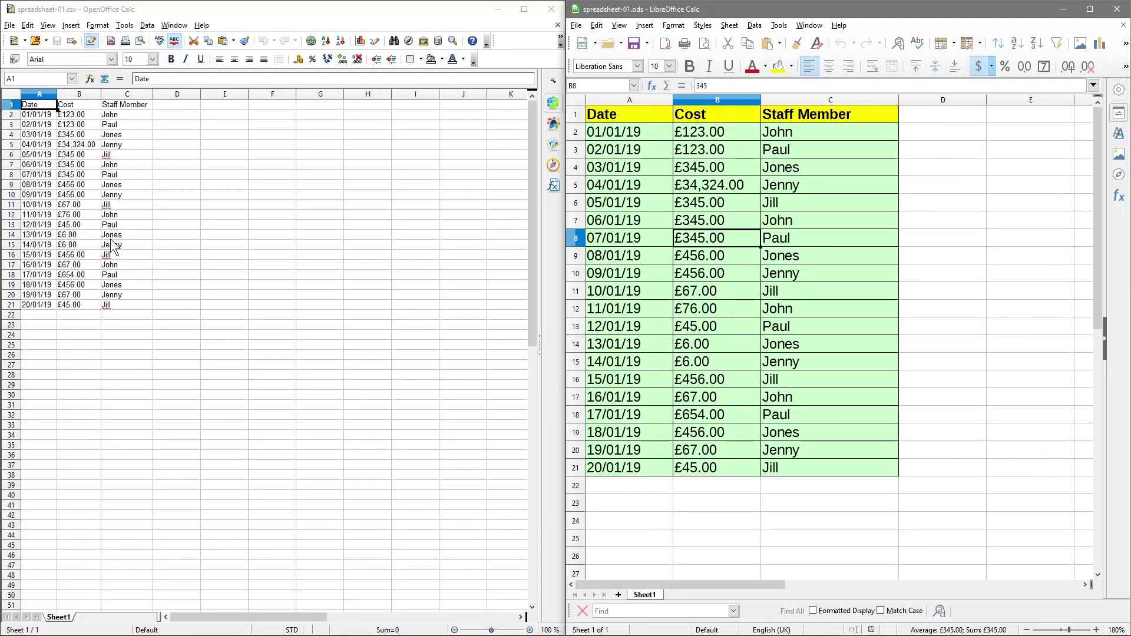
pyautogui.scroll(7, 197, 275)
pyautogui.scroll(2, 197, 276)
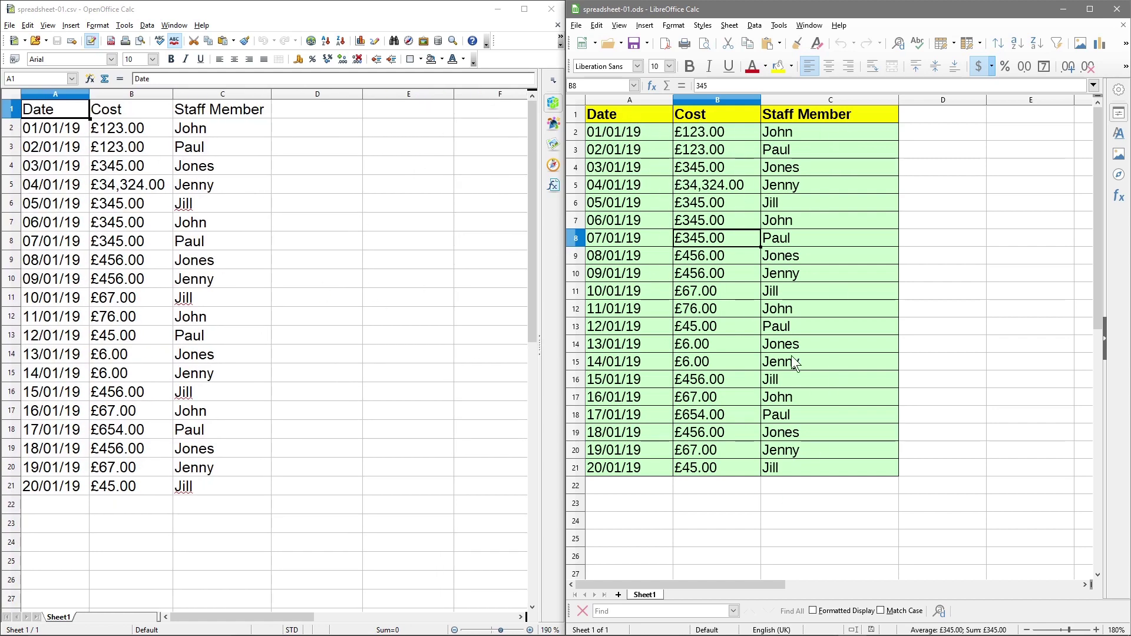
# Step: Select A1:C21 in the imported CSV spreadsheet, then close it
pyautogui.click(47, 149)
pyautogui.moveTo(68, 112); pyautogui.dragTo(219, 480)
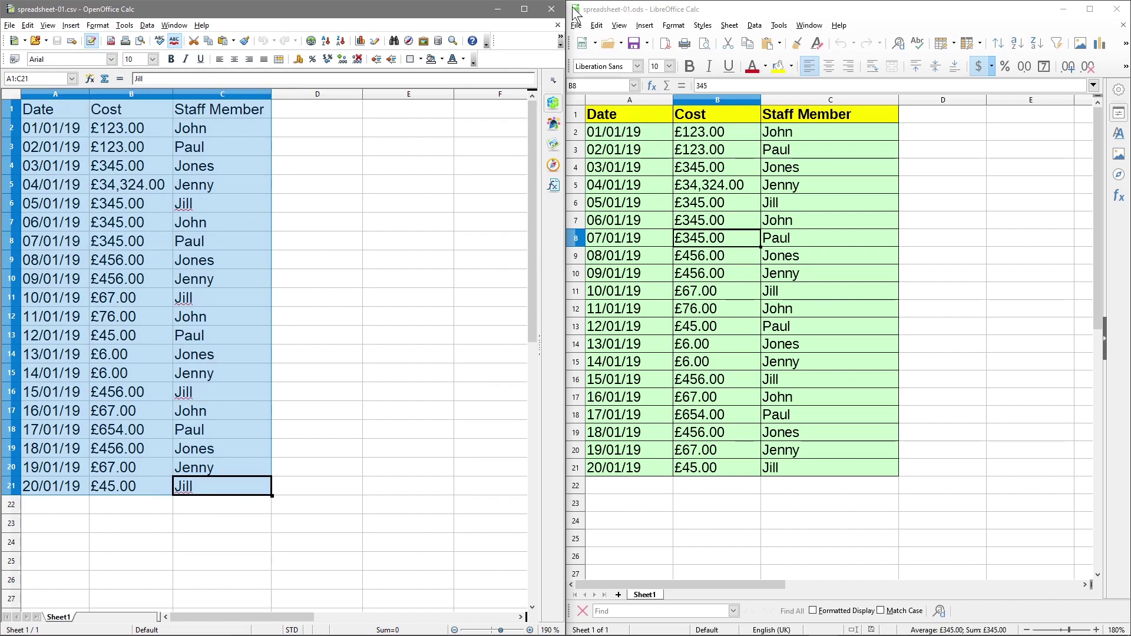
pyautogui.click(551, 9)
pyautogui.click(1117, 9)
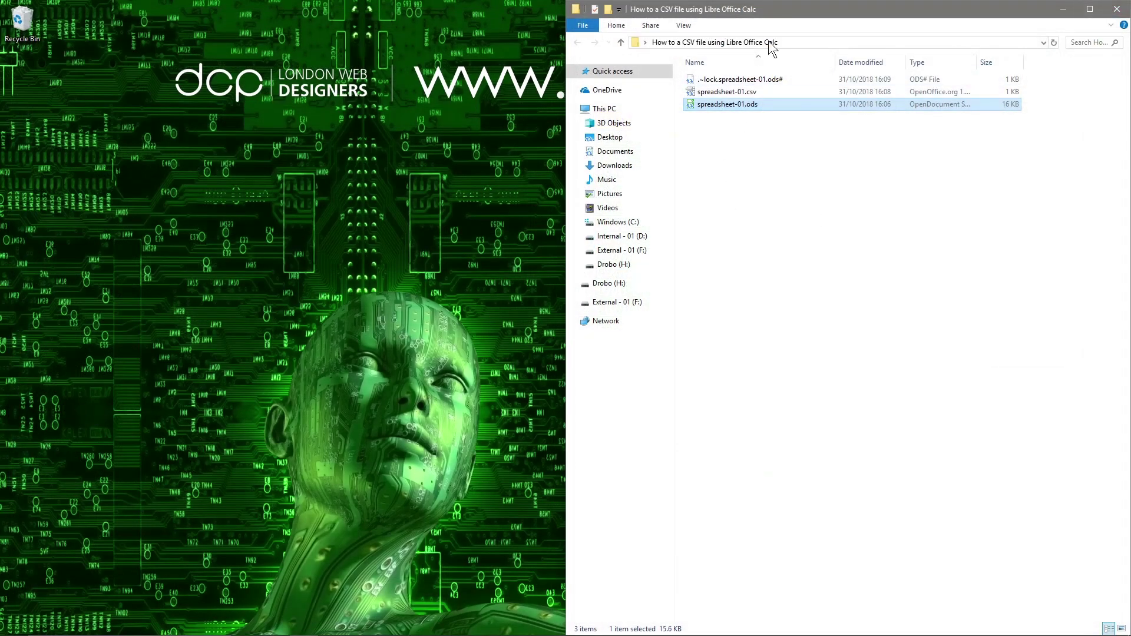
pyautogui.moveTo(761, 8); pyautogui.dragTo(363, 43)
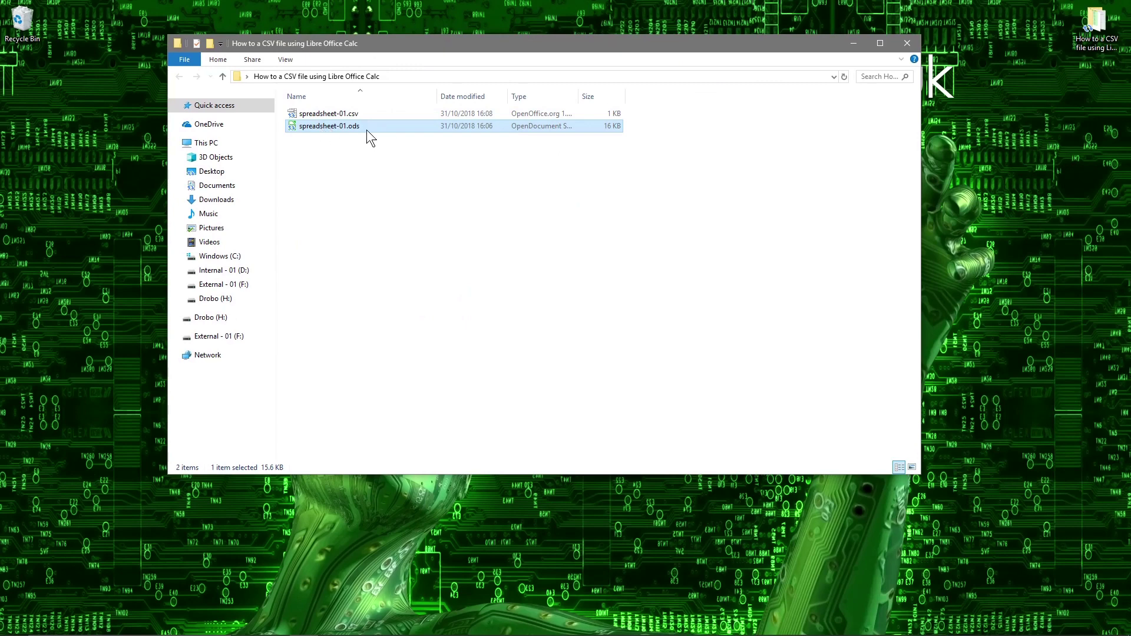
pyautogui.click(314, 117)
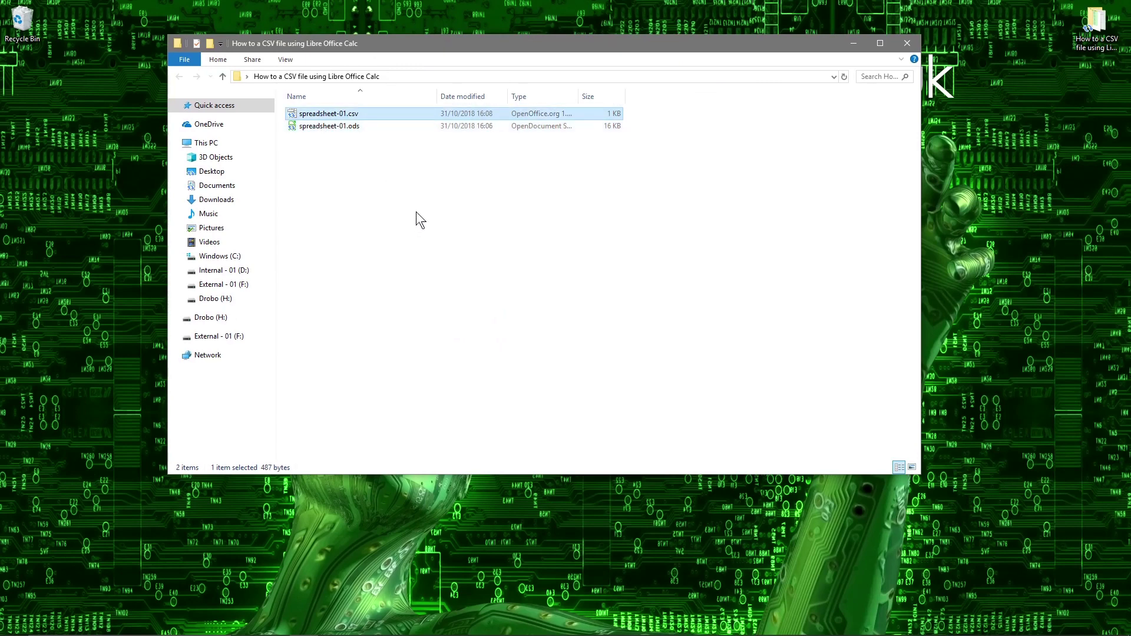
pyautogui.click(461, 202)
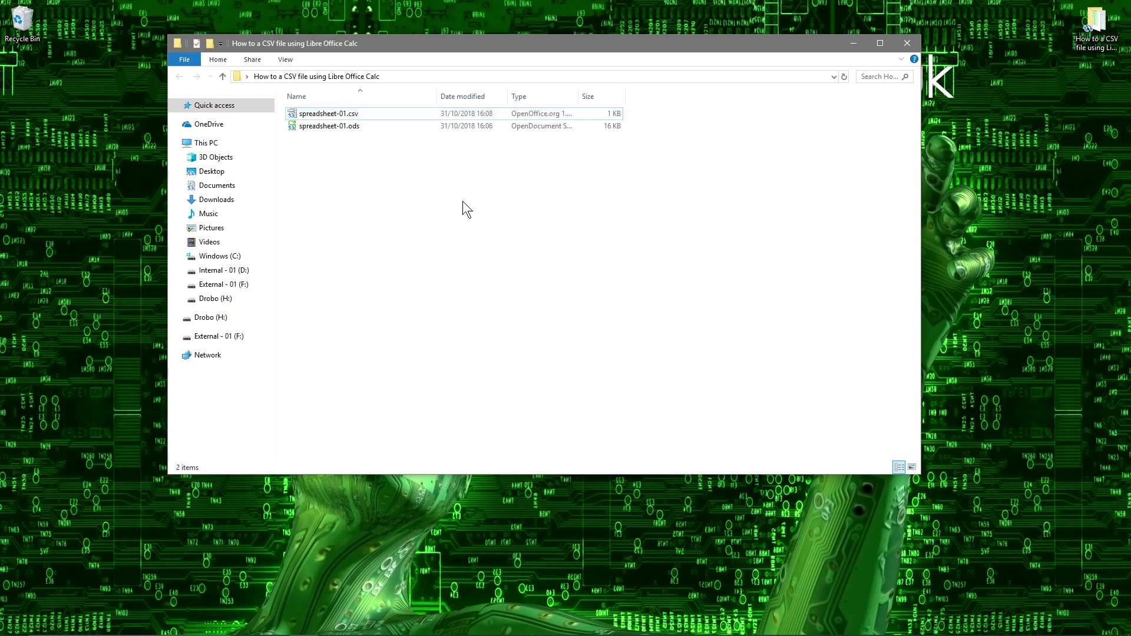
pyautogui.click(356, 116)
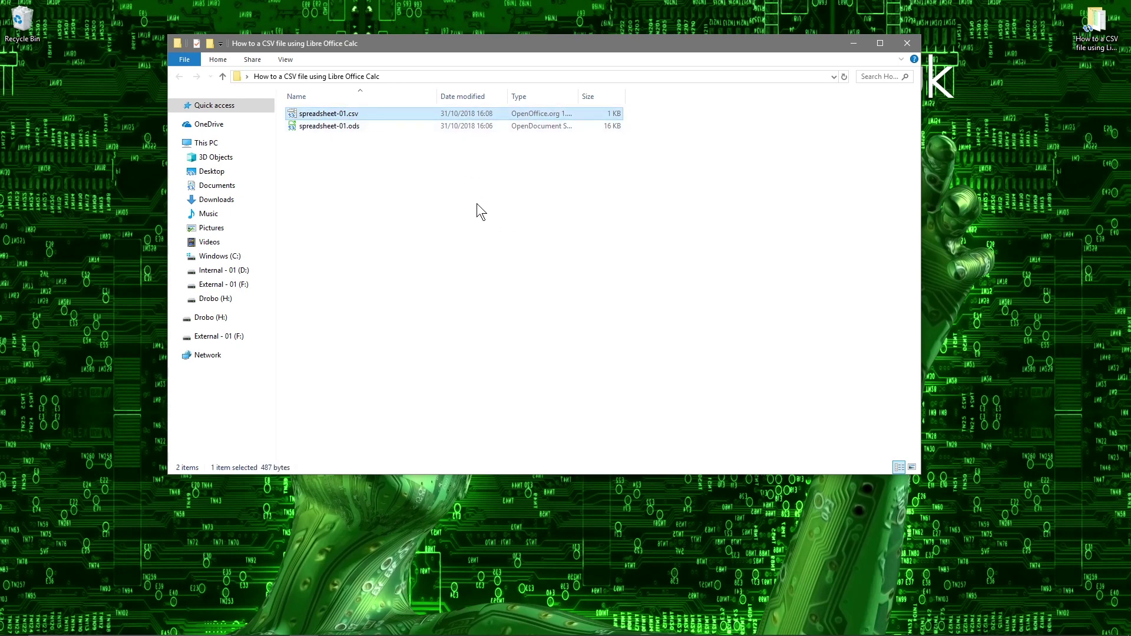